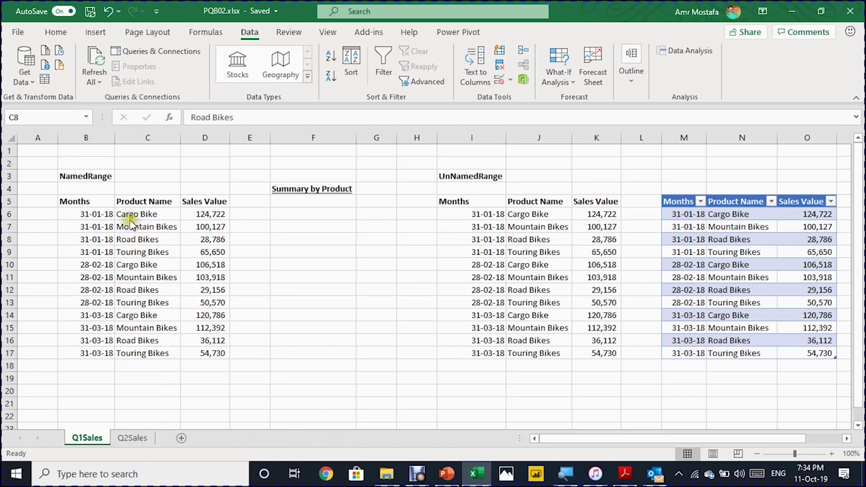
Select the BikesQ1 named range by its name to check which cells it covers
{"action": "left_click", "coordinate": [98, 236]}
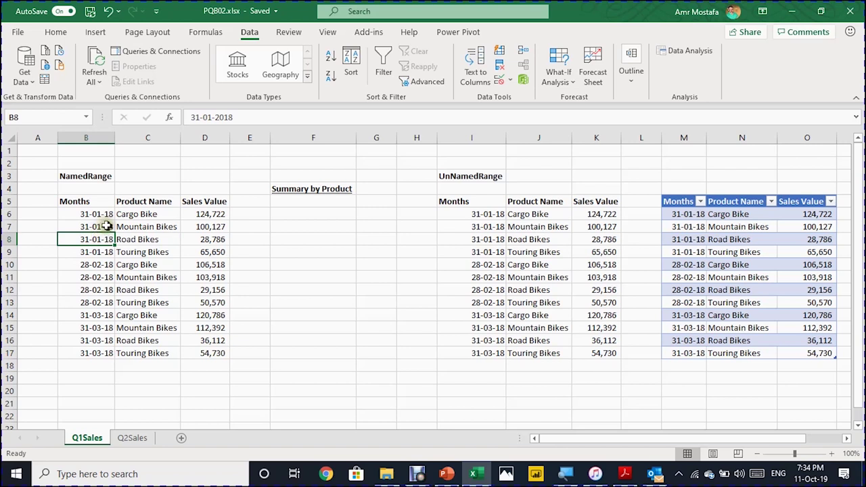
{"action": "left_click", "coordinate": [89, 177]}
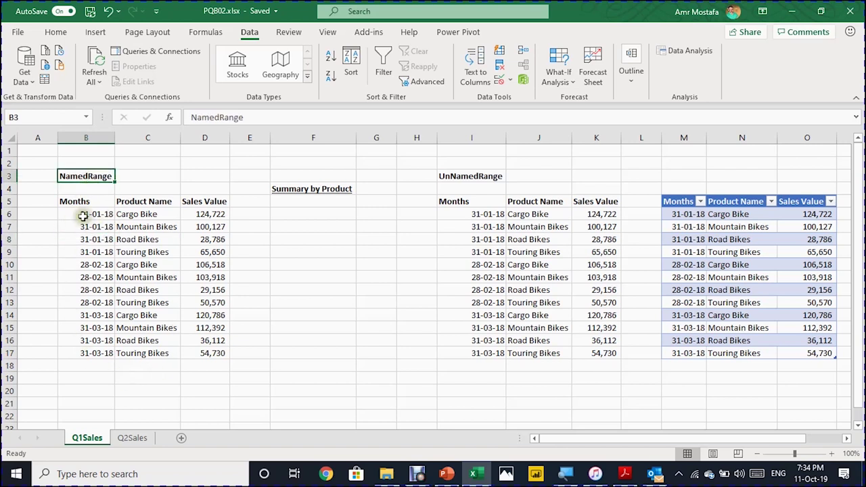
{"action": "left_click", "coordinate": [92, 215]}
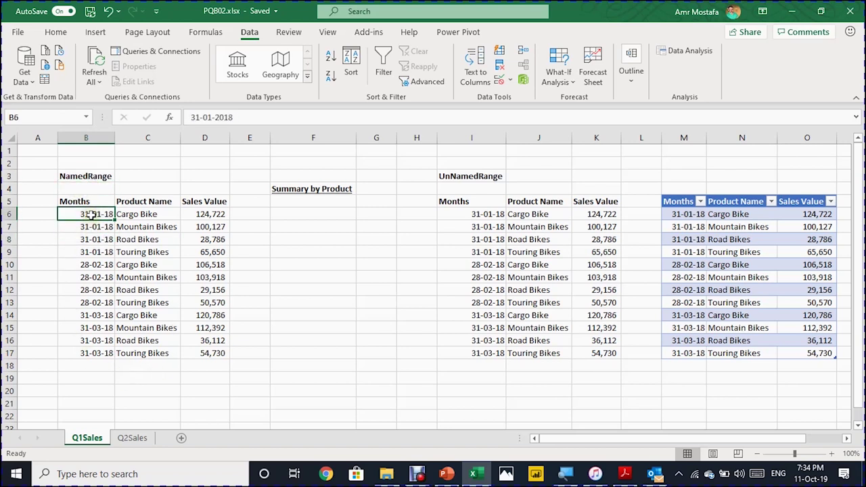
{"action": "left_click", "coordinate": [86, 118]}
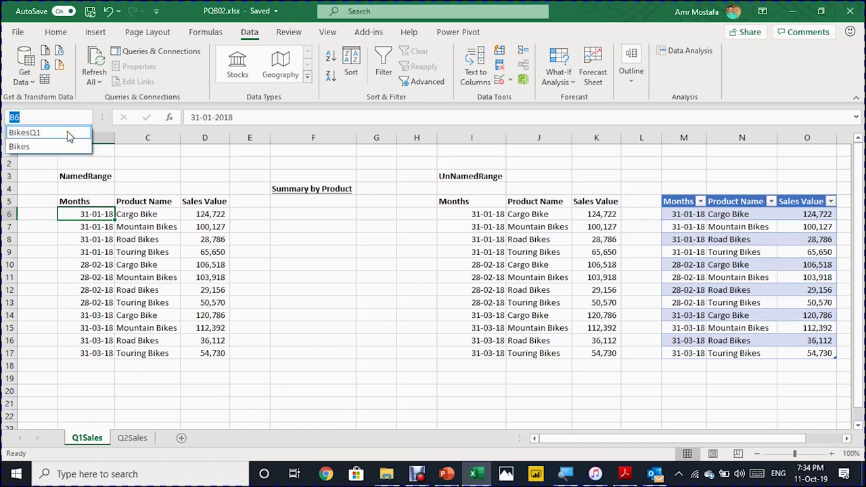
{"action": "left_click", "coordinate": [67, 135]}
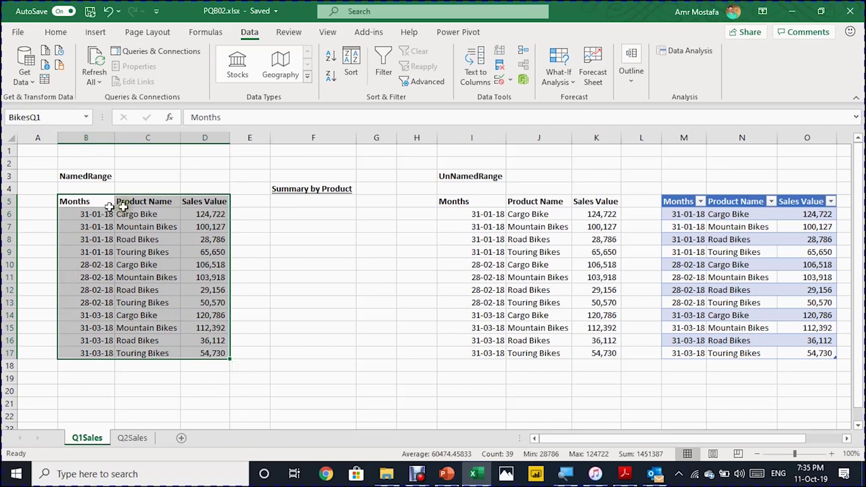
{"action": "left_click", "coordinate": [119, 250]}
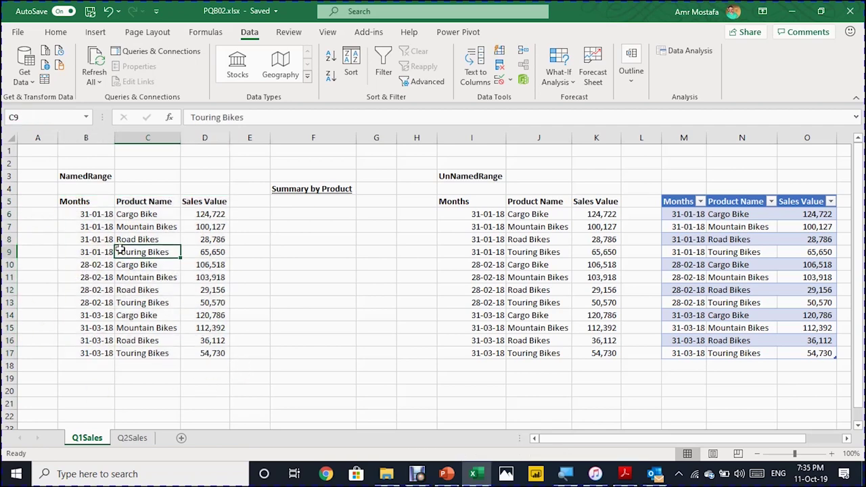
Examine the unnamed range I5:K17 and check the table name of the formatted sales table beside it
{"action": "left_click", "coordinate": [466, 215]}
{"action": "left_click_drag", "start_coordinate": [487, 201], "coordinate": [585, 352]}
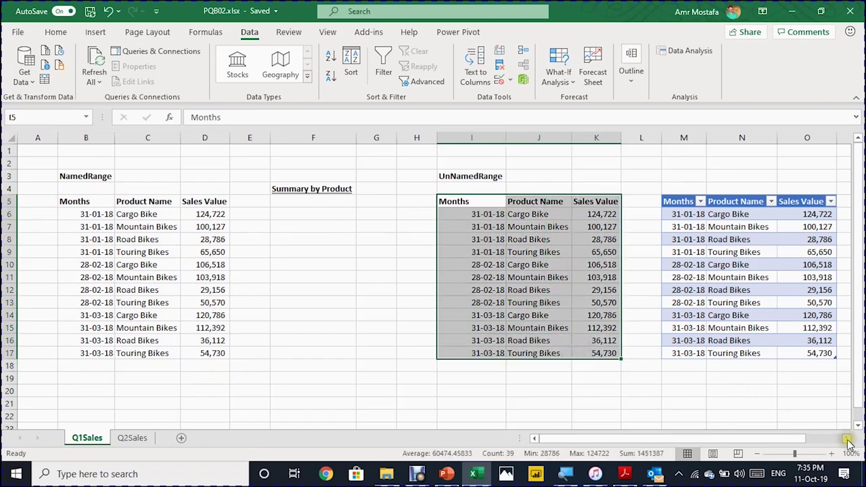
{"action": "left_click", "coordinate": [847, 439]}
{"action": "left_click", "coordinate": [847, 439]}
{"action": "left_click", "coordinate": [616, 214]}
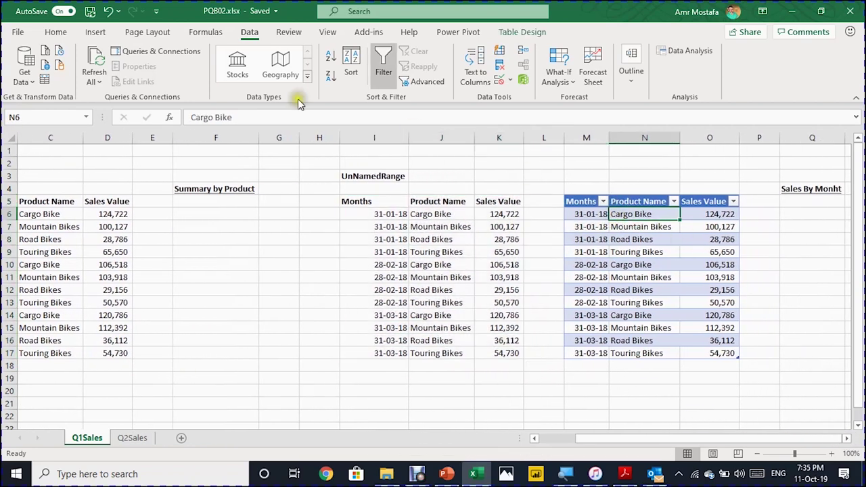
{"action": "left_click", "coordinate": [522, 32]}
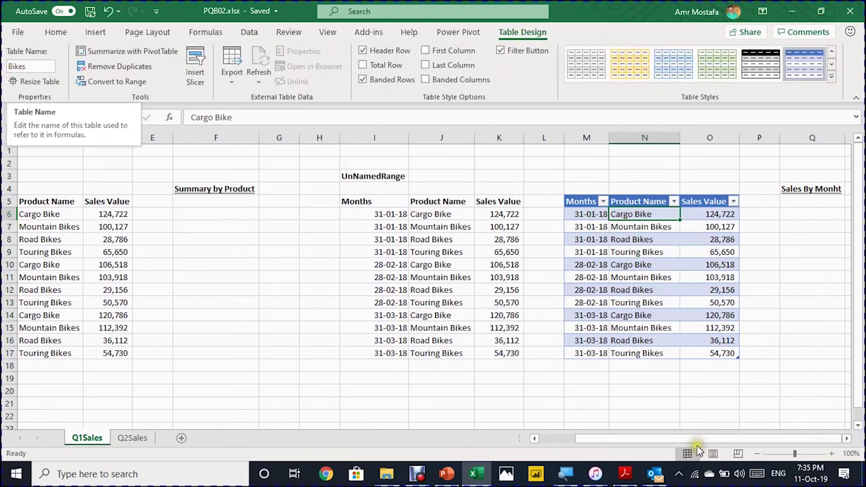
{"action": "left_click_drag", "start_coordinate": [685, 444], "coordinate": [546, 435]}
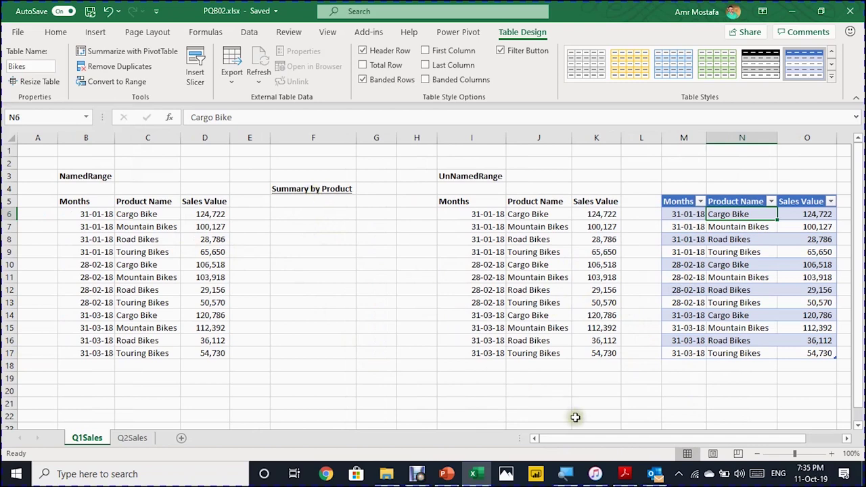
{"action": "left_click_drag", "start_coordinate": [586, 437], "coordinate": [555, 446]}
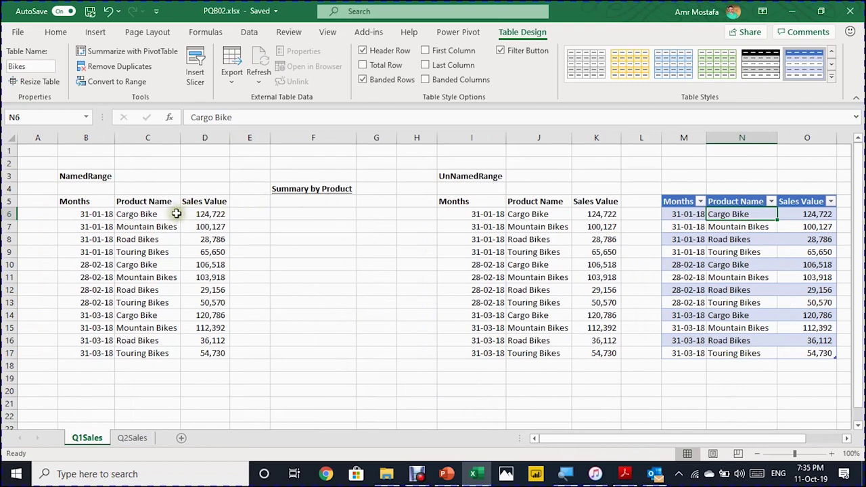
Review the Months and Product Name entries in the NamedRange data, ending on a single cell inside the range
{"action": "left_click_drag", "start_coordinate": [162, 214], "coordinate": [155, 354]}
{"action": "left_click_drag", "start_coordinate": [100, 218], "coordinate": [83, 353]}
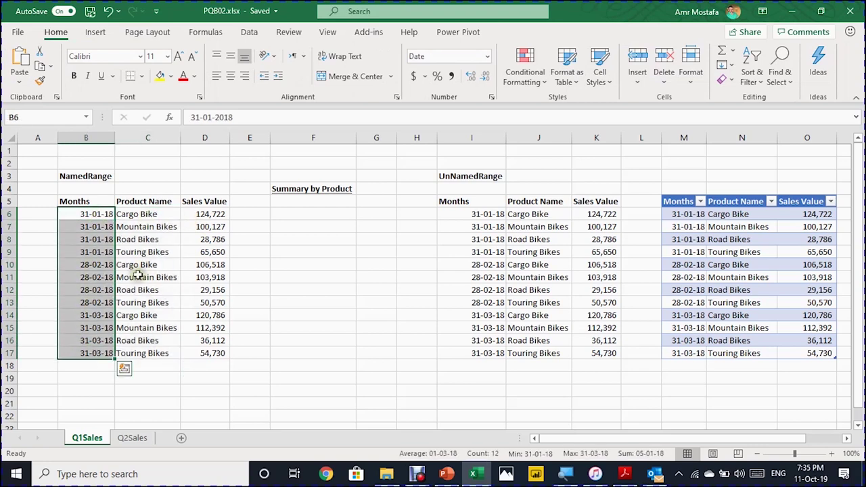
{"action": "left_click_drag", "start_coordinate": [155, 215], "coordinate": [120, 353]}
{"action": "key", "text": "Down"}
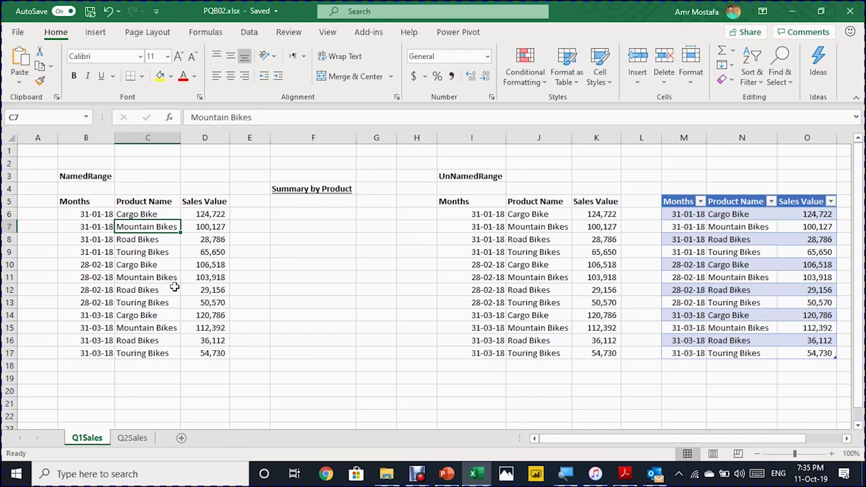
Create a Power Query from the BikesQ1 named range and check the query's name
{"action": "left_click", "coordinate": [250, 34]}
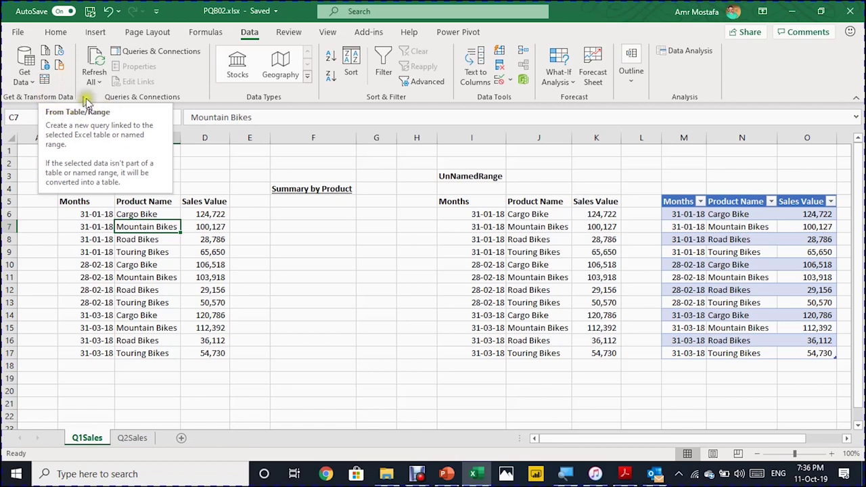
{"action": "left_click", "coordinate": [44, 80]}
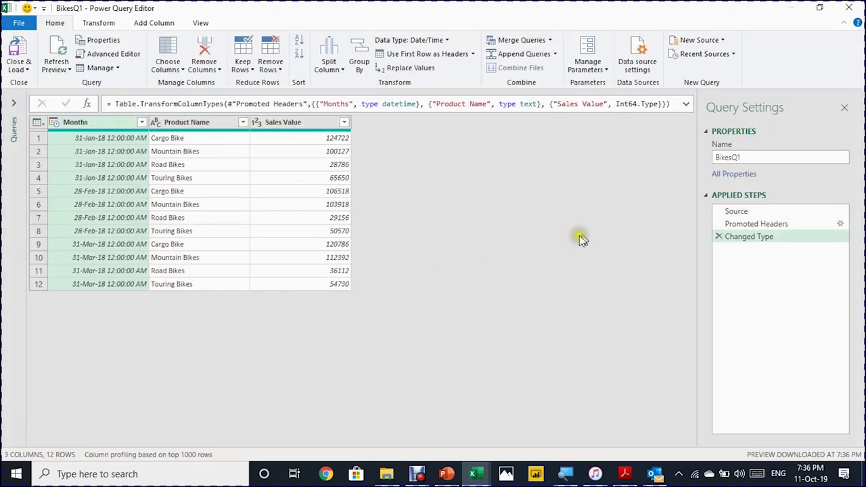
{"action": "left_click_drag", "start_coordinate": [745, 157], "coordinate": [703, 164]}
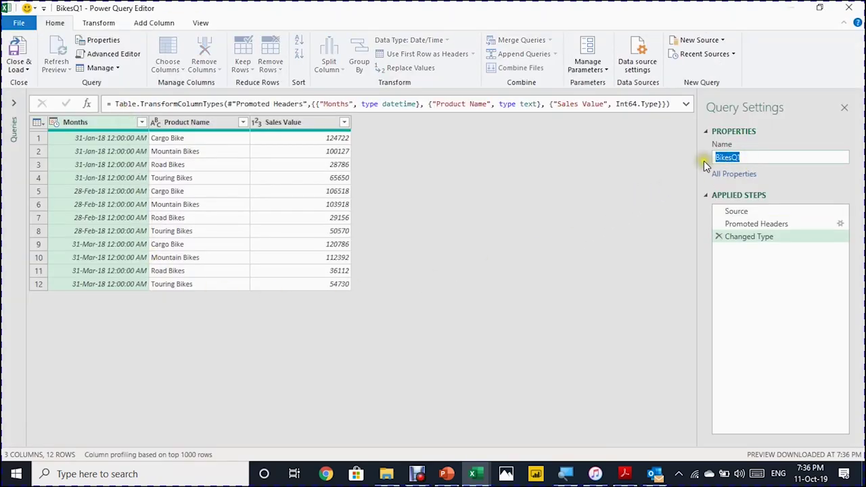
{"action": "left_click", "coordinate": [747, 157]}
Delete the Changed Type and Promoted Headers steps from the query, and use the first row as headers again
{"action": "left_click", "coordinate": [719, 236]}
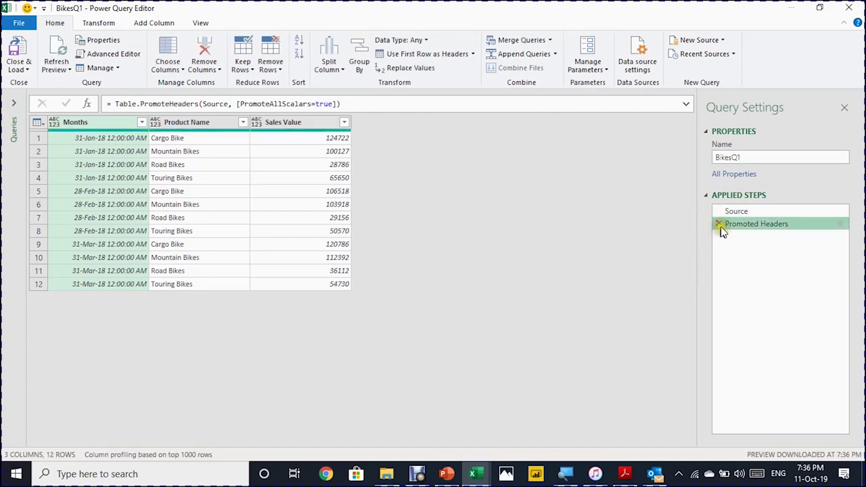
{"action": "left_click", "coordinate": [719, 225]}
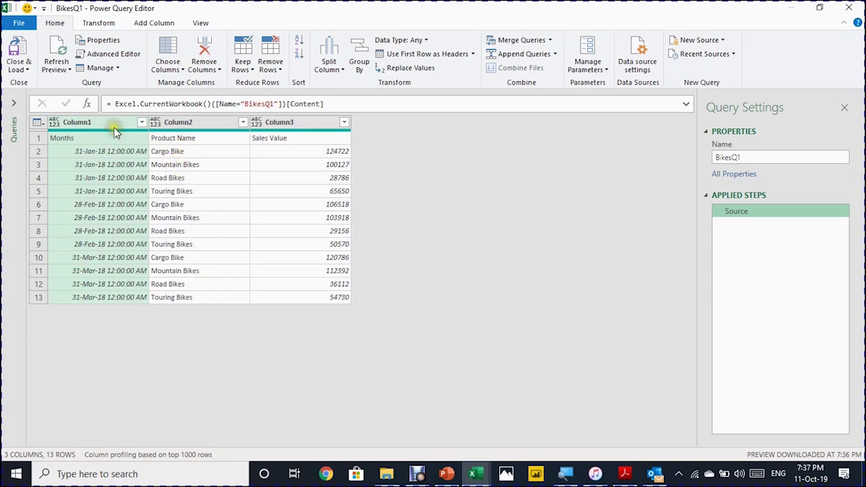
{"action": "left_click", "coordinate": [99, 142]}
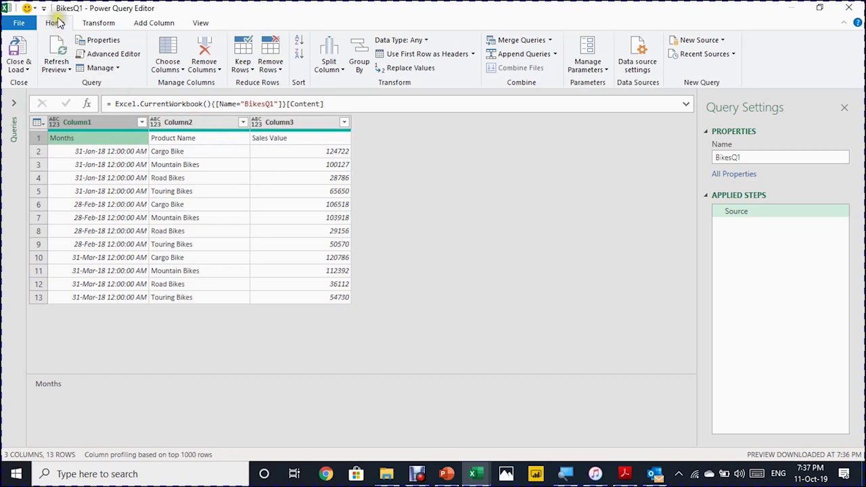
{"action": "left_click", "coordinate": [404, 58]}
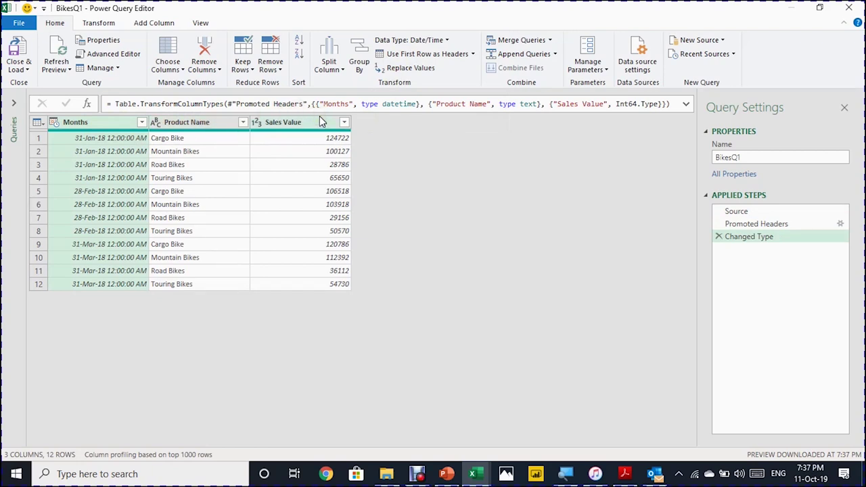
Try removing the Months and Sales Value columns one by one, and delete the resulting Removed Columns step
{"action": "left_click", "coordinate": [207, 52]}
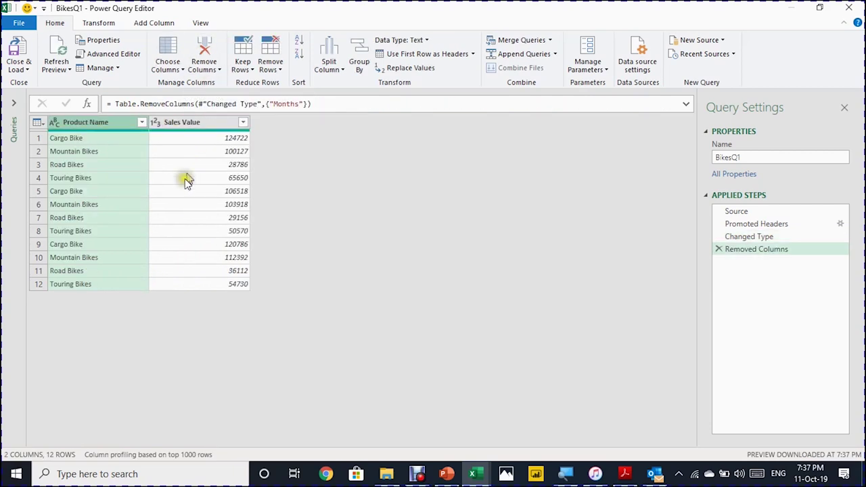
{"action": "left_click", "coordinate": [199, 123]}
{"action": "left_click", "coordinate": [205, 61]}
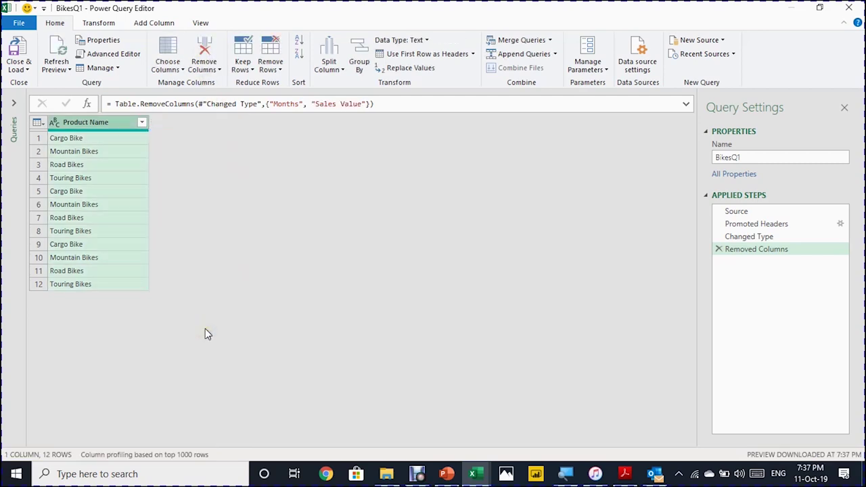
{"action": "left_click", "coordinate": [719, 249]}
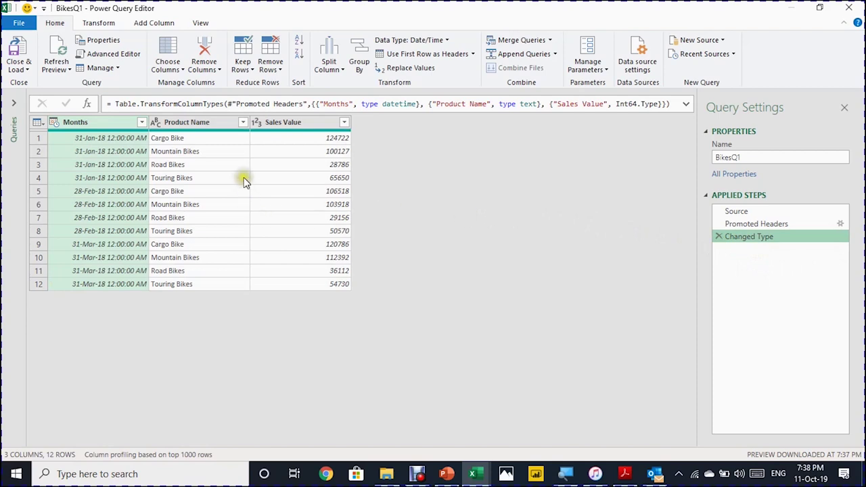
Keep only the Product Name column by removing all other columns, and look through its repeated product entries
{"action": "left_click", "coordinate": [204, 122]}
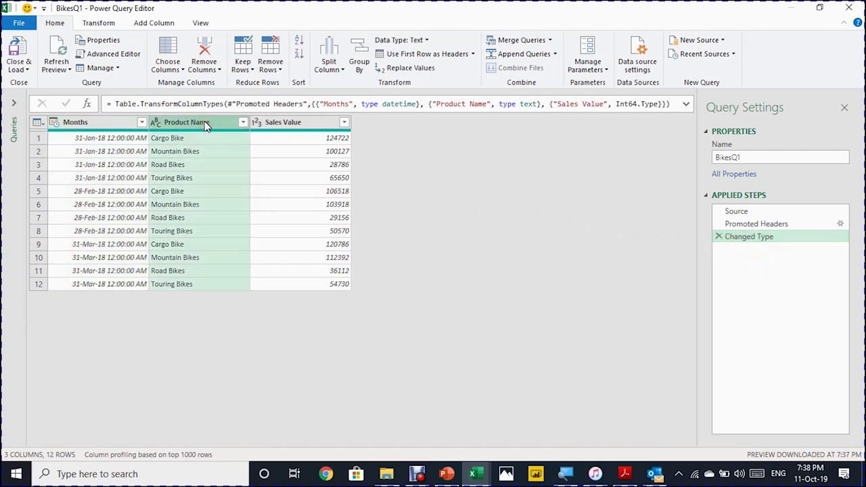
{"action": "right_click", "coordinate": [205, 123]}
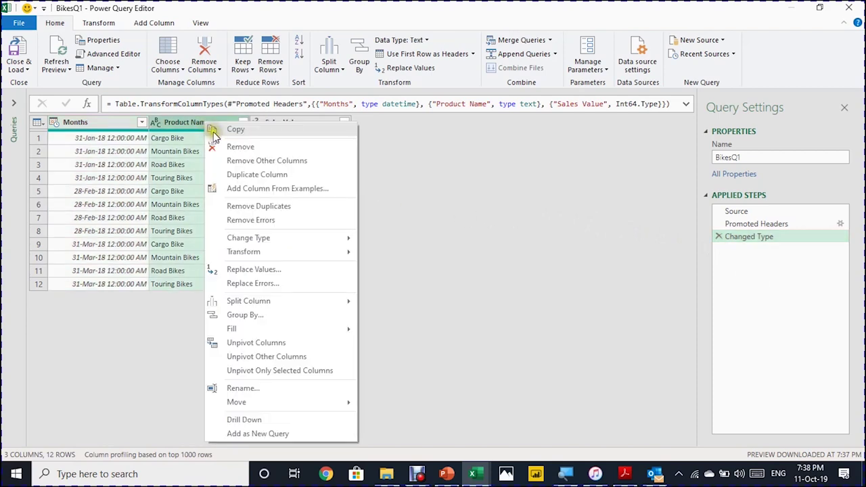
{"action": "left_click", "coordinate": [237, 162]}
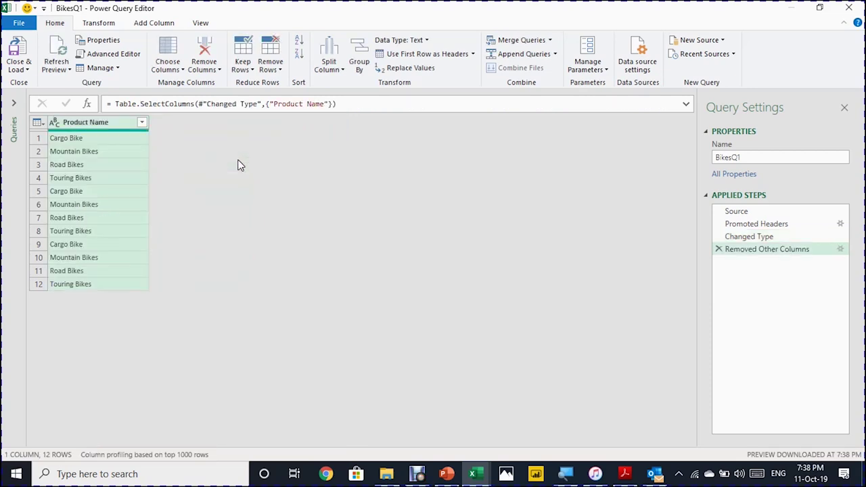
{"action": "left_click", "coordinate": [105, 139]}
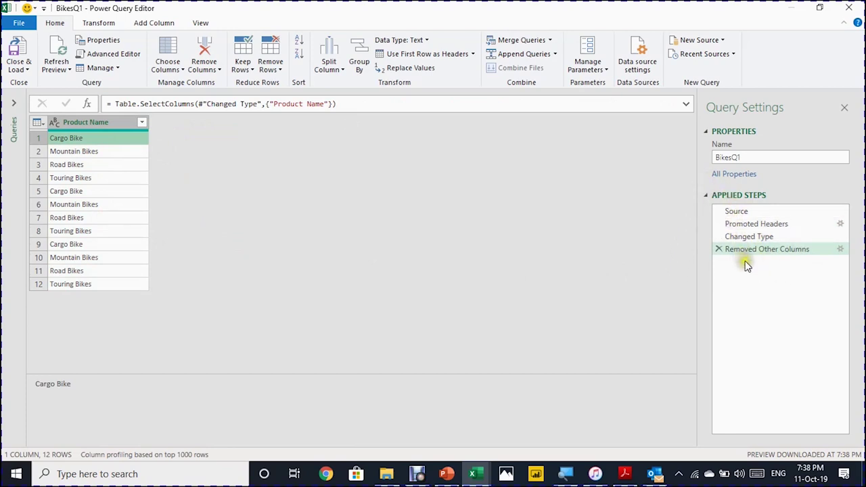
{"action": "left_click", "coordinate": [135, 153]}
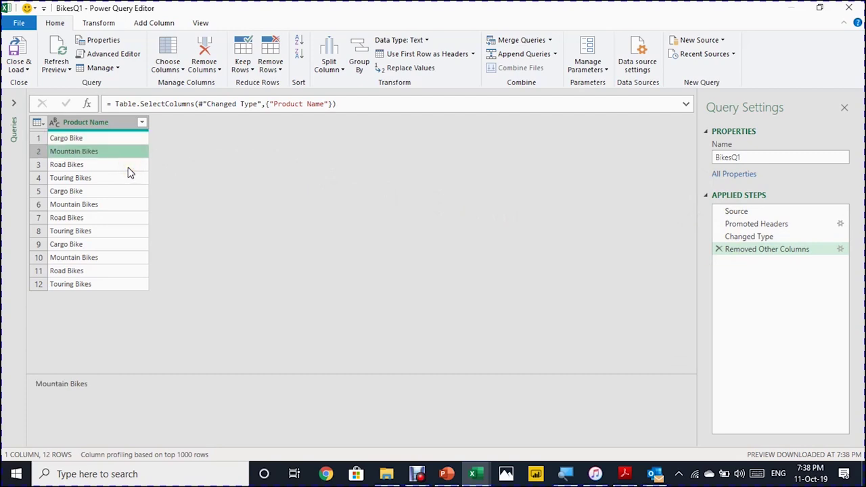
{"action": "left_click", "coordinate": [128, 171]}
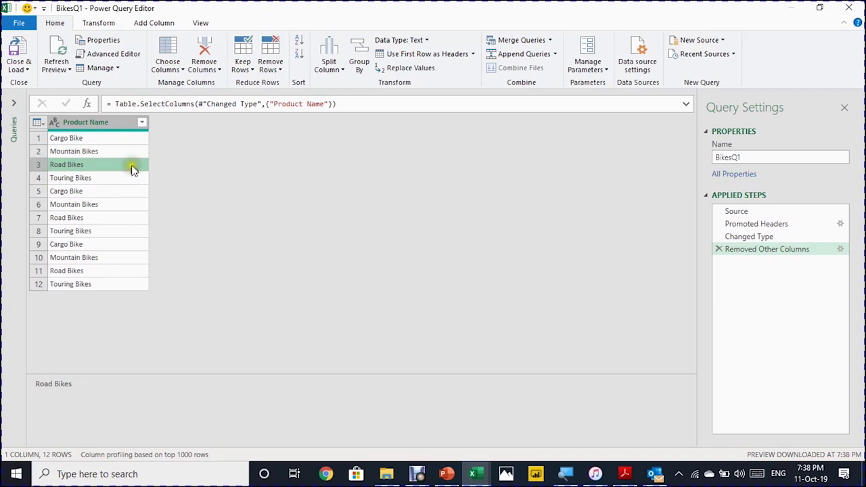
Remove the duplicate rows from the Product Name column
{"action": "left_click", "coordinate": [115, 123]}
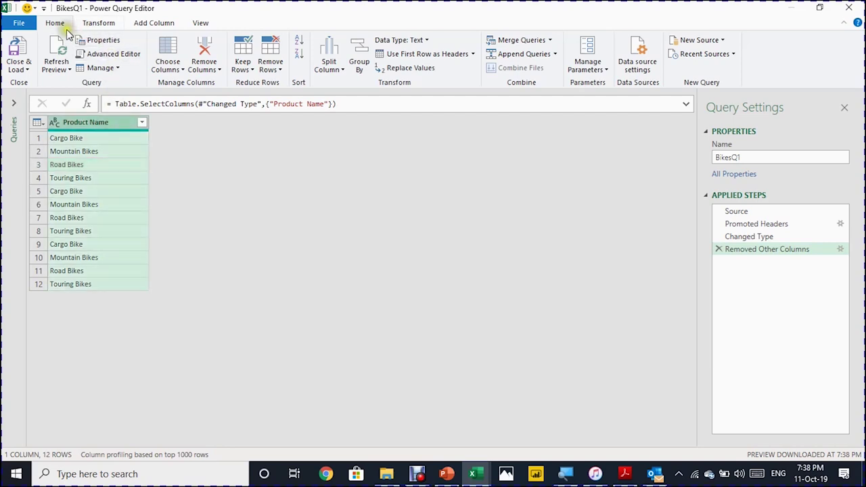
{"action": "left_click", "coordinate": [270, 70]}
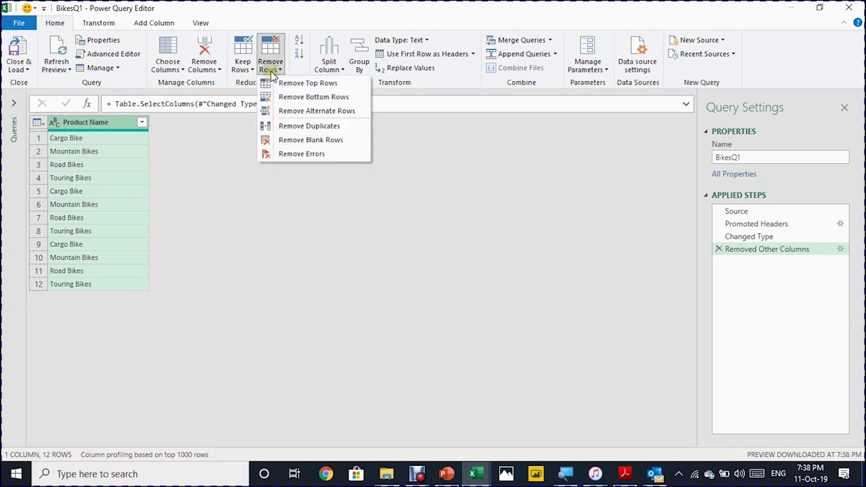
{"action": "left_click", "coordinate": [290, 126]}
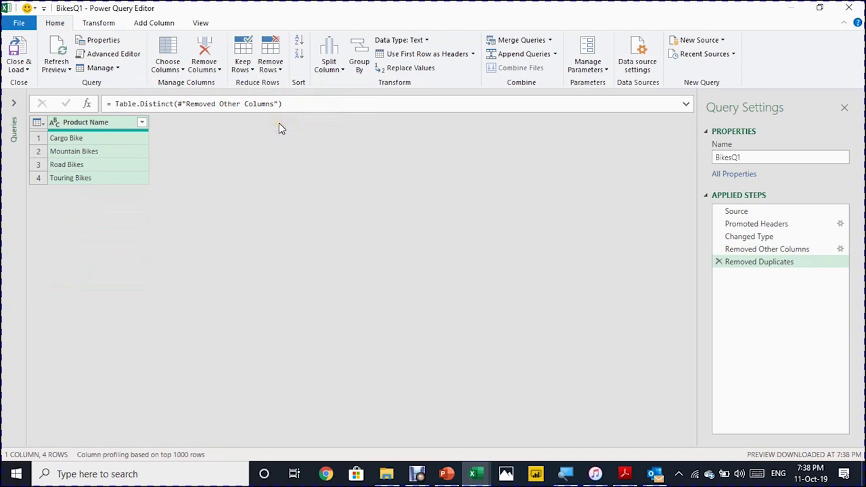
Load the query as a table into the existing Q1Sales worksheet at cell F5, under Summary by Product
{"action": "left_click", "coordinate": [26, 69]}
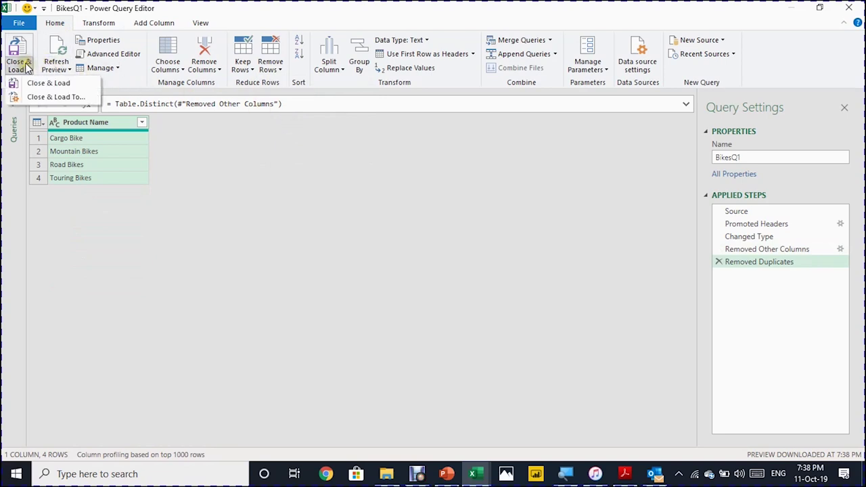
{"action": "left_click", "coordinate": [42, 93]}
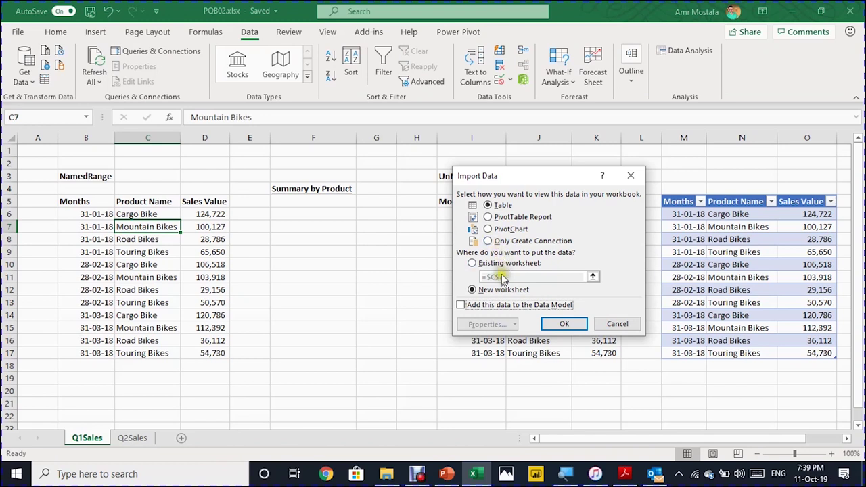
{"action": "left_click", "coordinate": [483, 264]}
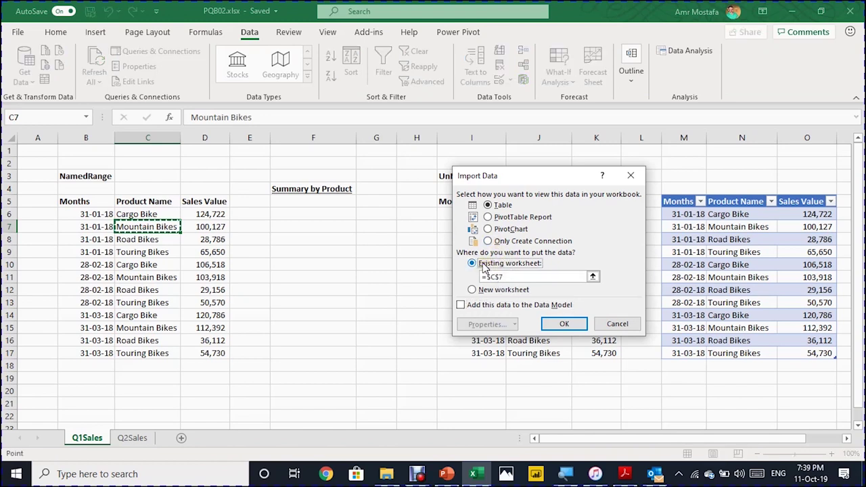
{"action": "left_click", "coordinate": [303, 202]}
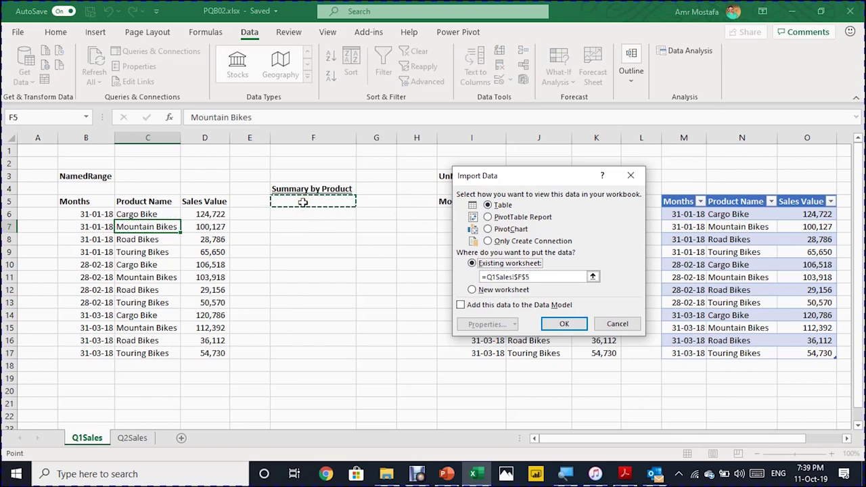
{"action": "left_click", "coordinate": [553, 324]}
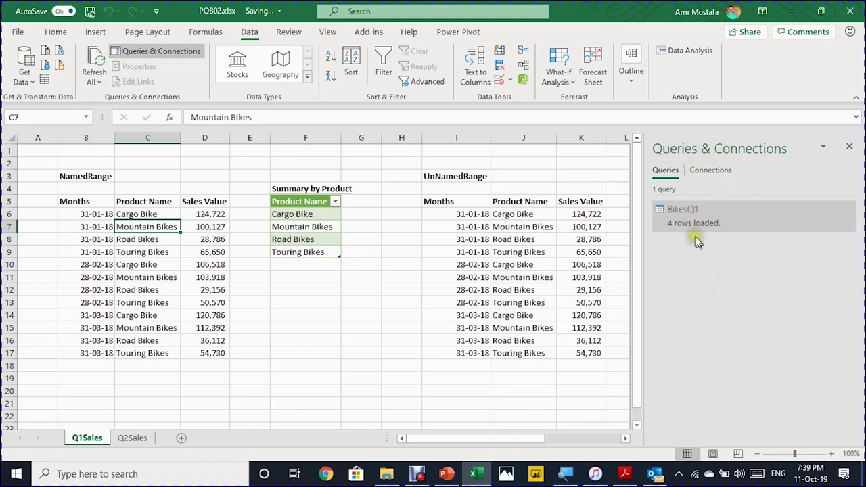
{"action": "mouse_move", "coordinate": [679, 220]}
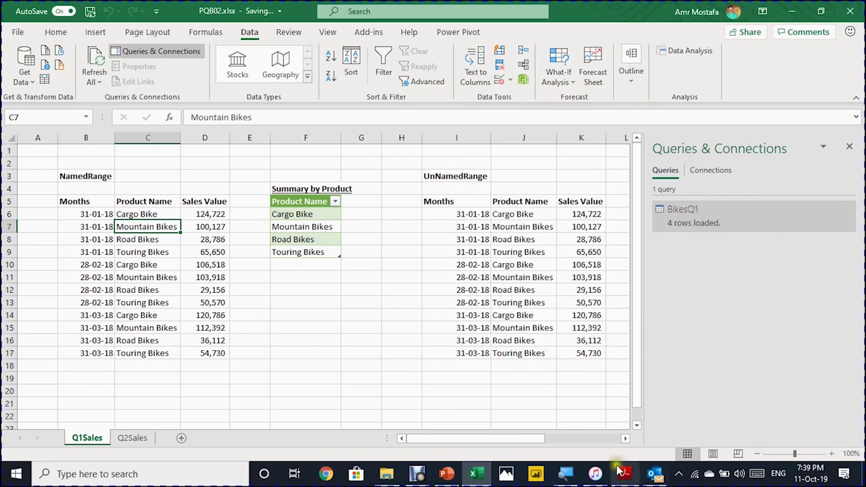
{"action": "left_click", "coordinate": [624, 440]}
{"action": "left_click", "coordinate": [624, 439]}
{"action": "left_click", "coordinate": [624, 440]}
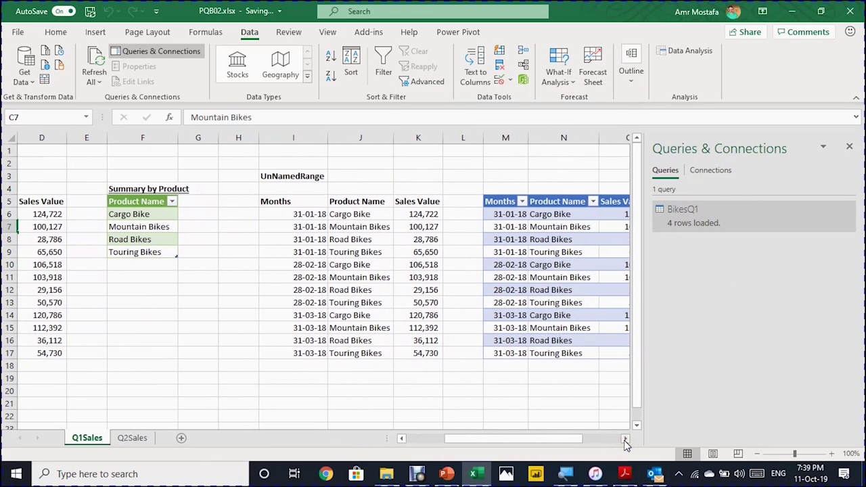
{"action": "left_click", "coordinate": [360, 252]}
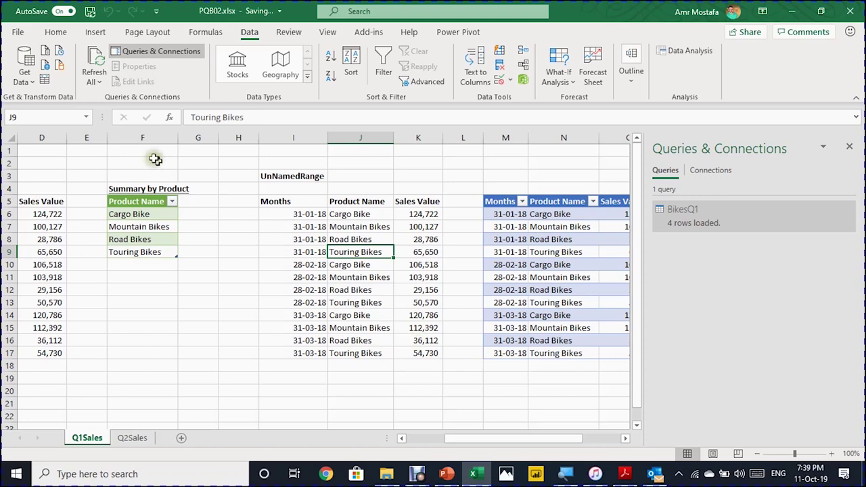
{"action": "left_click", "coordinate": [44, 81]}
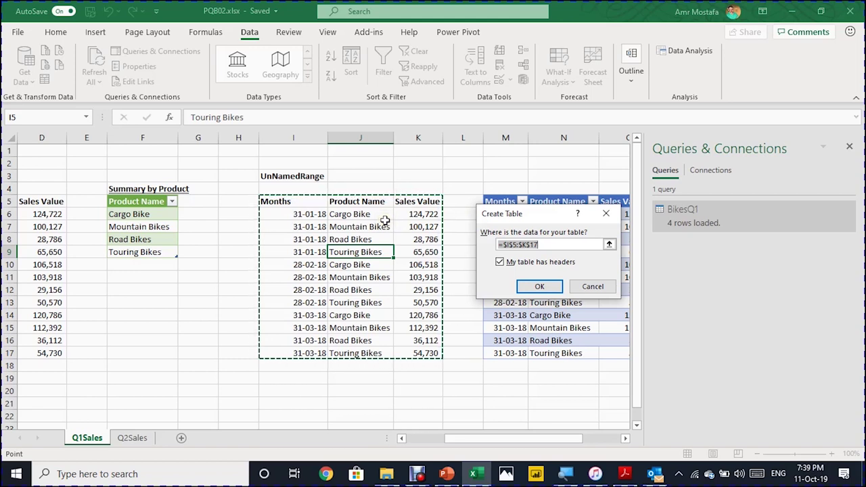
{"action": "left_click", "coordinate": [584, 287]}
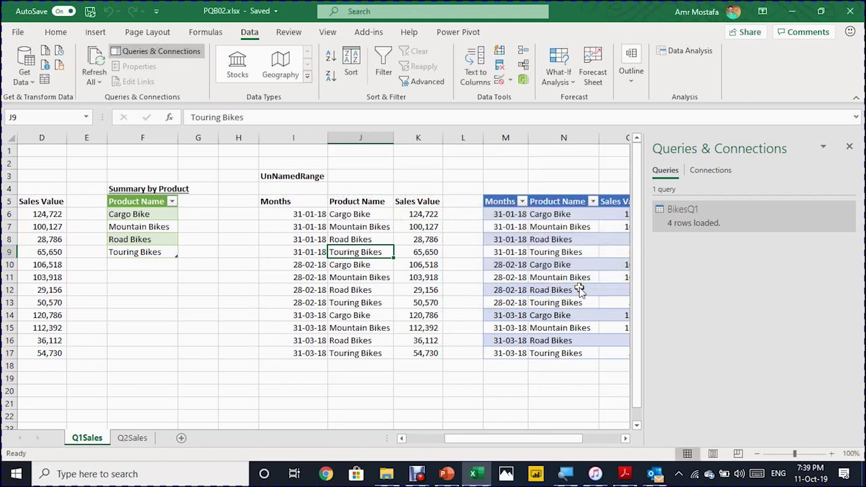
Create a new query from the Bikes table in columns M to O, and review its Source and Changed Type steps
{"action": "left_click", "coordinate": [625, 438]}
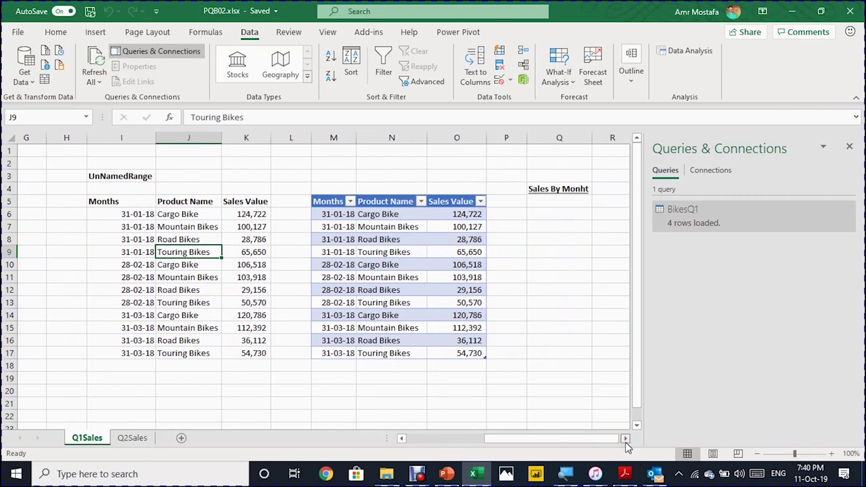
{"action": "left_click", "coordinate": [358, 241]}
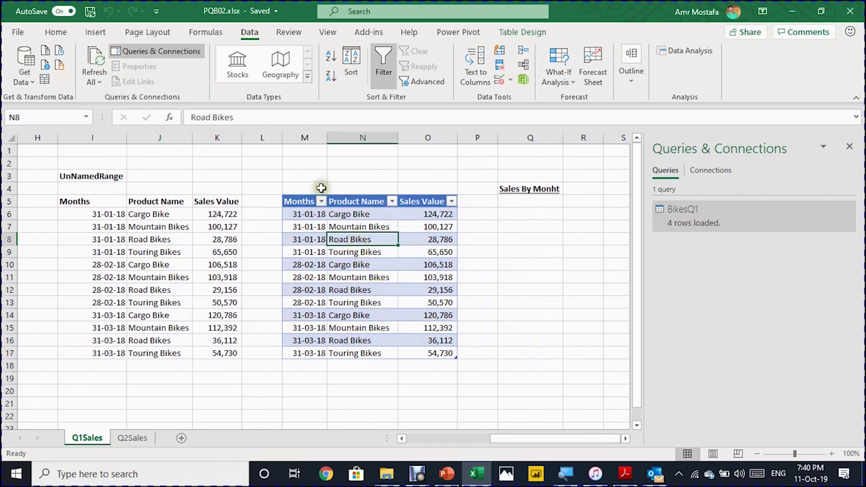
{"action": "left_click", "coordinate": [44, 81]}
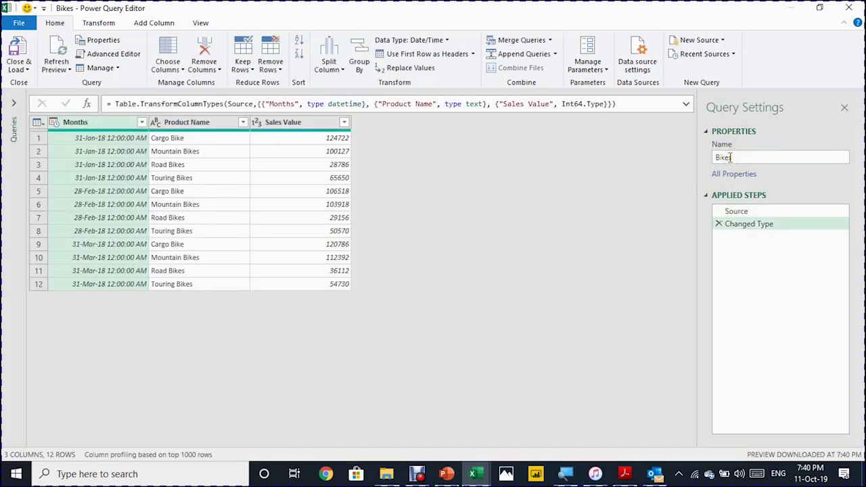
{"action": "left_click", "coordinate": [740, 212]}
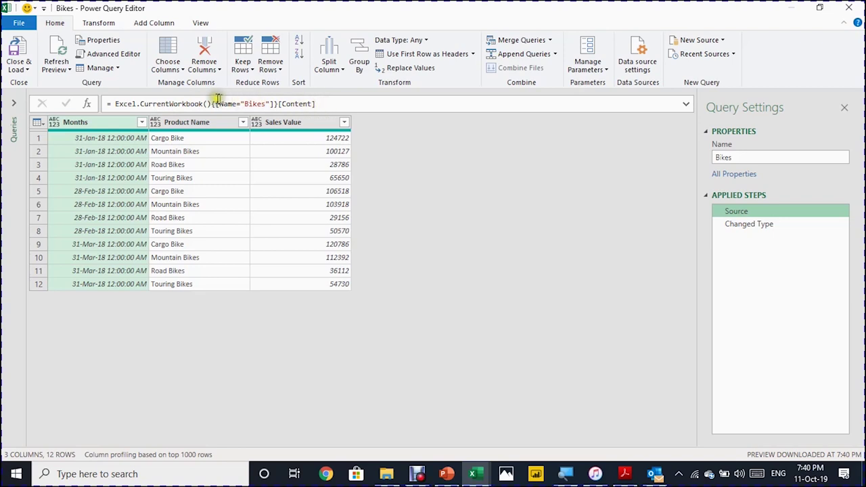
{"action": "left_click", "coordinate": [746, 225]}
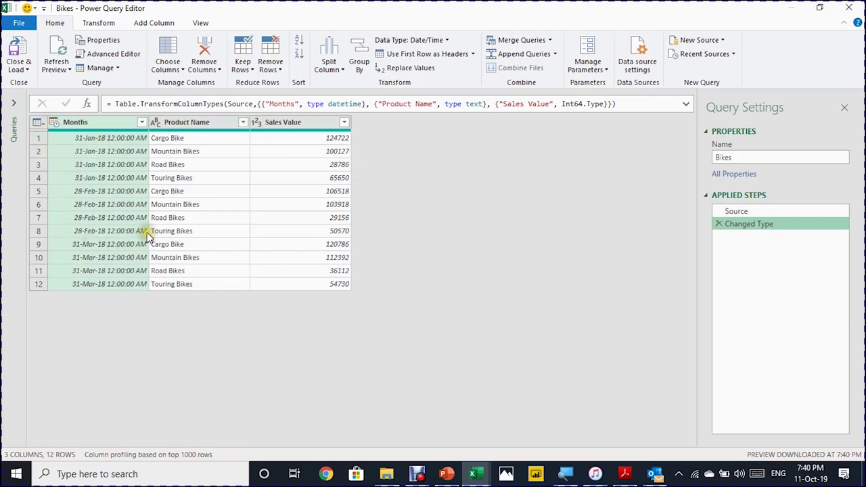
Remove the Product Name and Sales Value columns from the Bikes query, keeping only Months
{"action": "left_click", "coordinate": [191, 126]}
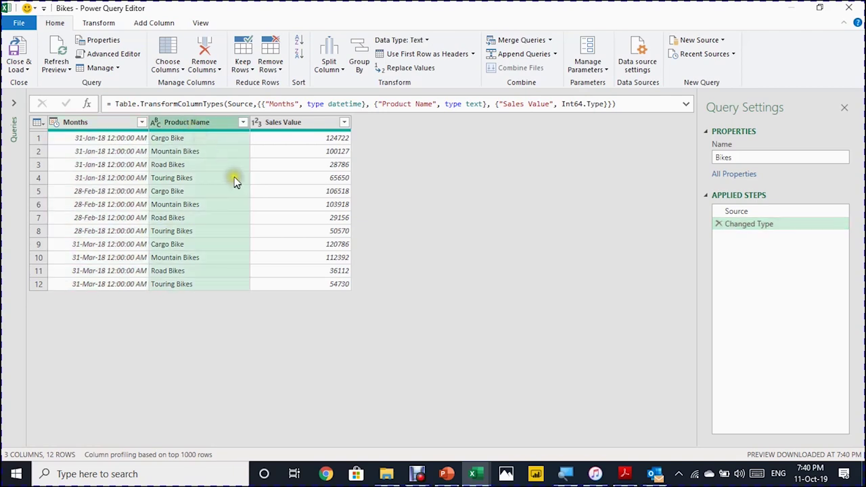
{"action": "left_click", "coordinate": [208, 52]}
{"action": "left_click", "coordinate": [203, 54]}
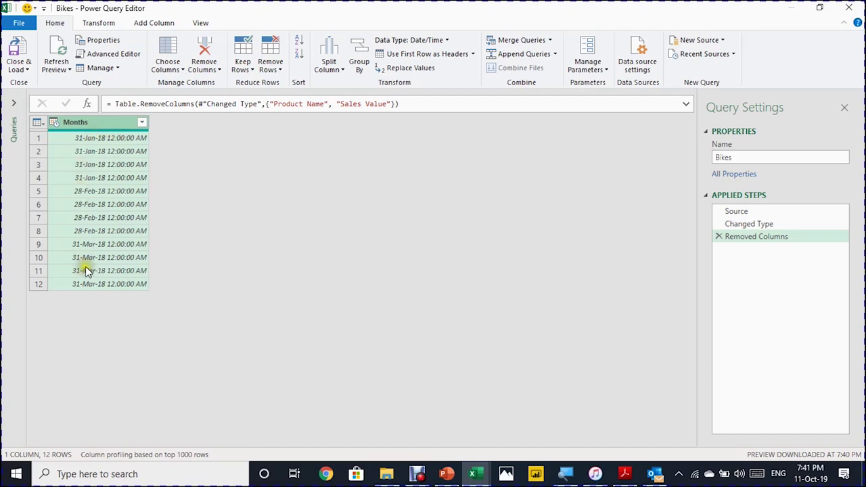
Change the Months column's data type to Date and remove its duplicate rows
{"action": "left_click", "coordinate": [55, 123]}
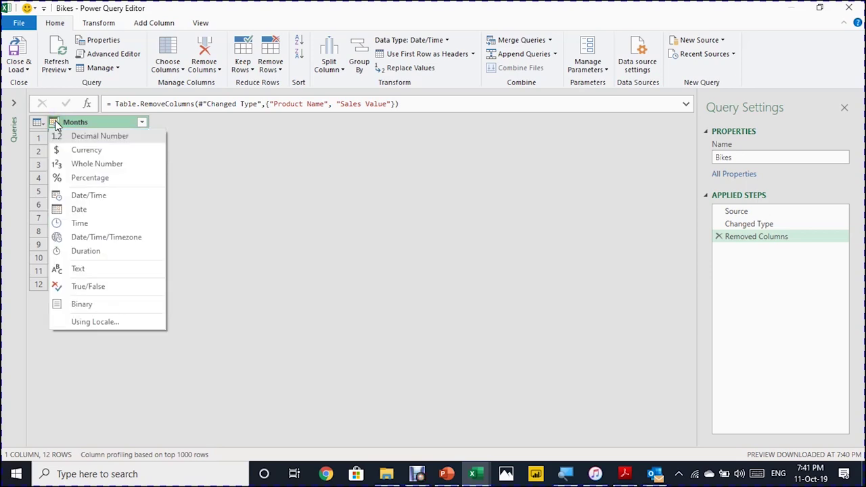
{"action": "left_click", "coordinate": [80, 210]}
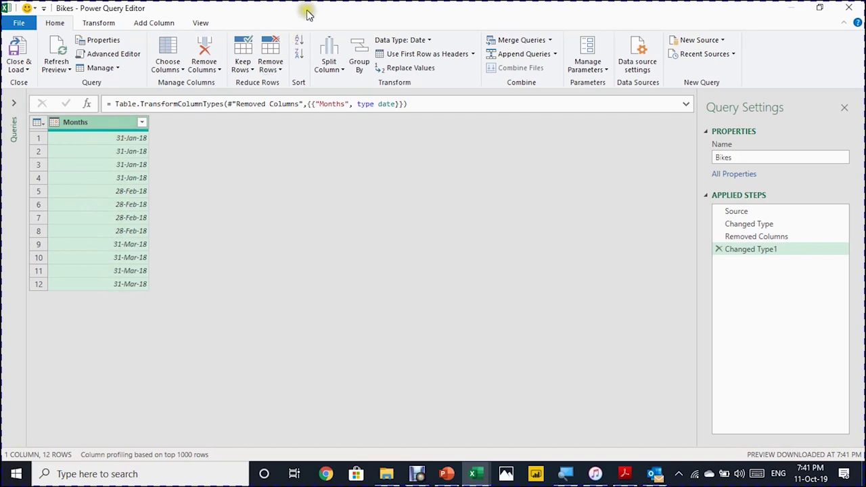
{"action": "left_click", "coordinate": [281, 70]}
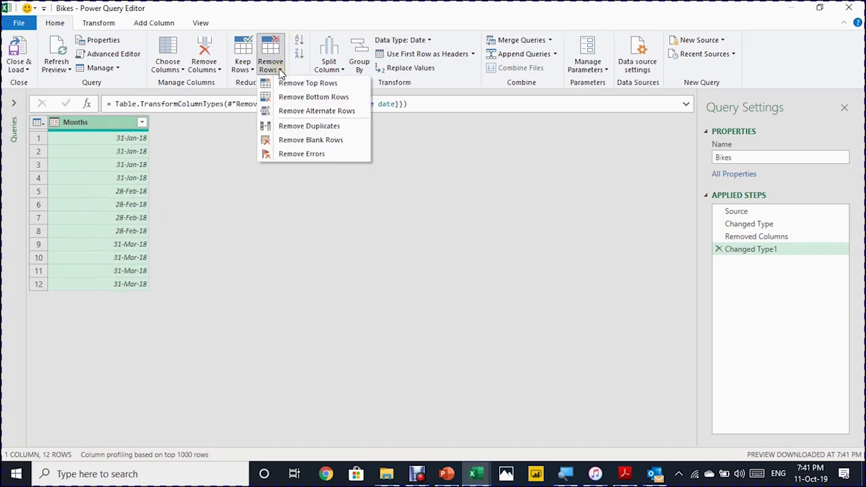
{"action": "left_click", "coordinate": [289, 126]}
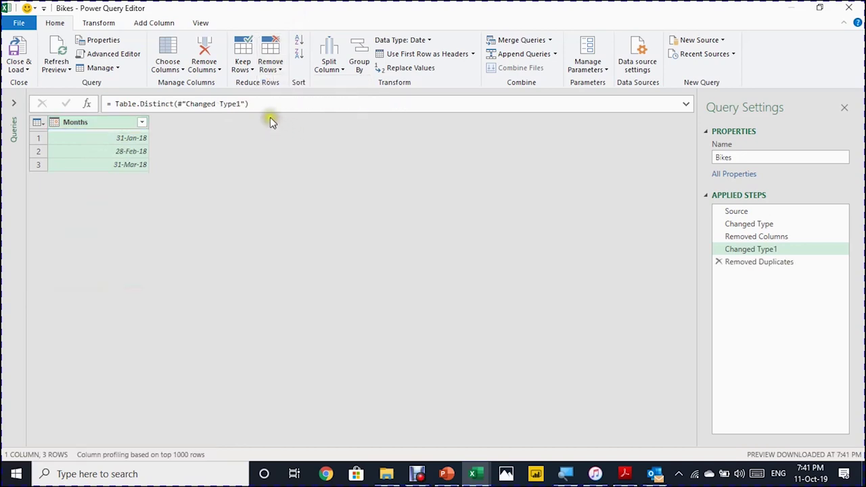
Load the Bikes query as a table into the existing Q1Sales worksheet at cell Q5, and check the listed months
{"action": "left_click", "coordinate": [29, 69]}
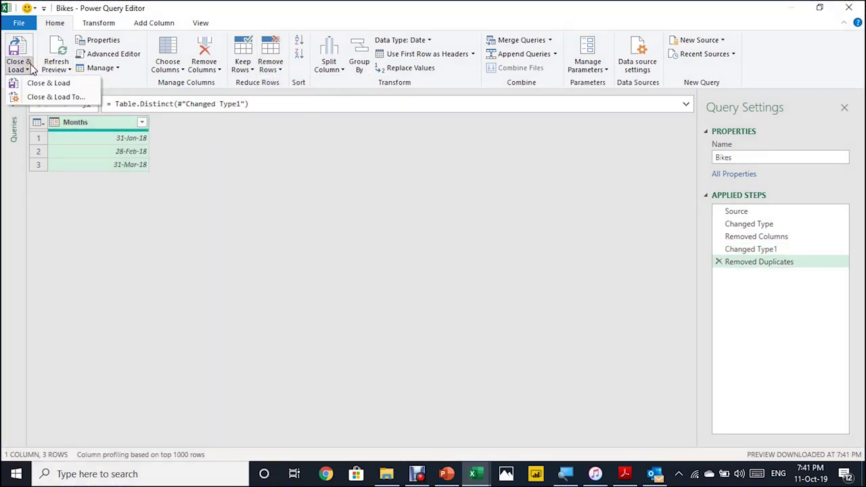
{"action": "left_click", "coordinate": [41, 97]}
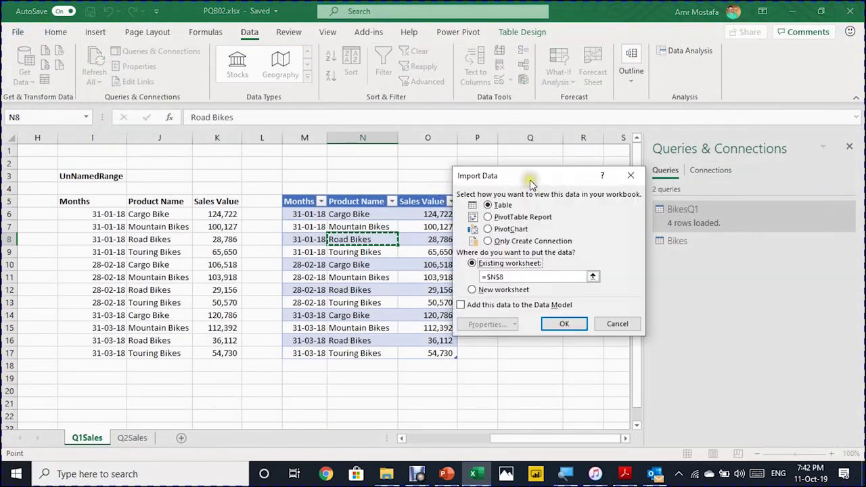
{"action": "left_click_drag", "start_coordinate": [532, 178], "coordinate": [234, 198]}
{"action": "left_click", "coordinate": [509, 201]}
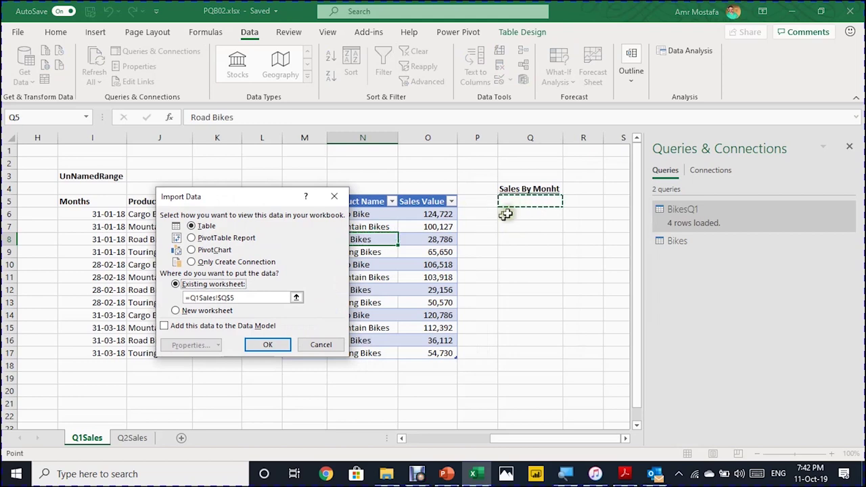
{"action": "left_click", "coordinate": [270, 345]}
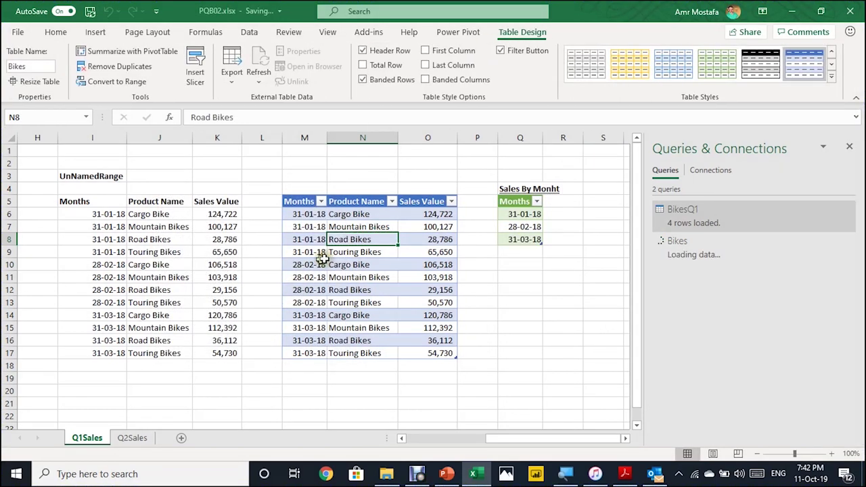
{"action": "left_click", "coordinate": [519, 216]}
{"action": "left_click", "coordinate": [520, 228]}
{"action": "left_click", "coordinate": [519, 238]}
{"action": "left_click", "coordinate": [522, 213]}
Add a Sales column to the Summary by Product table by entering the header in cell G5
{"action": "left_click_drag", "start_coordinate": [578, 438], "coordinate": [466, 450]}
{"action": "left_click", "coordinate": [308, 215]}
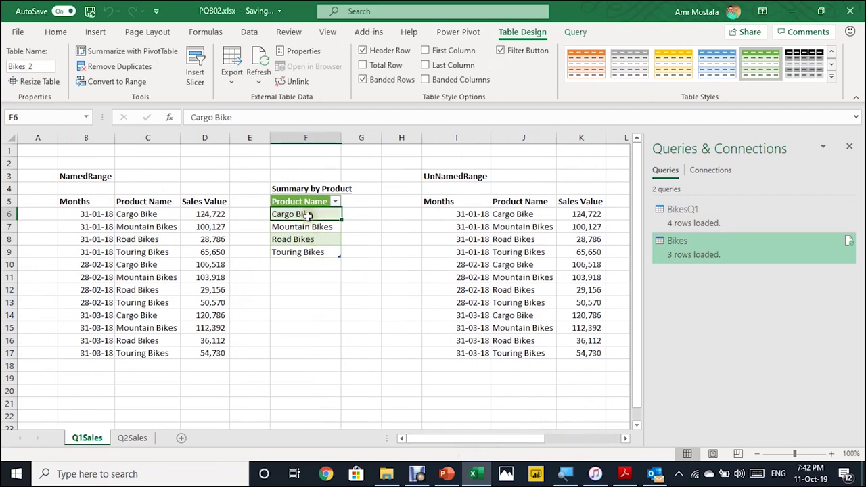
{"action": "left_click", "coordinate": [348, 214]}
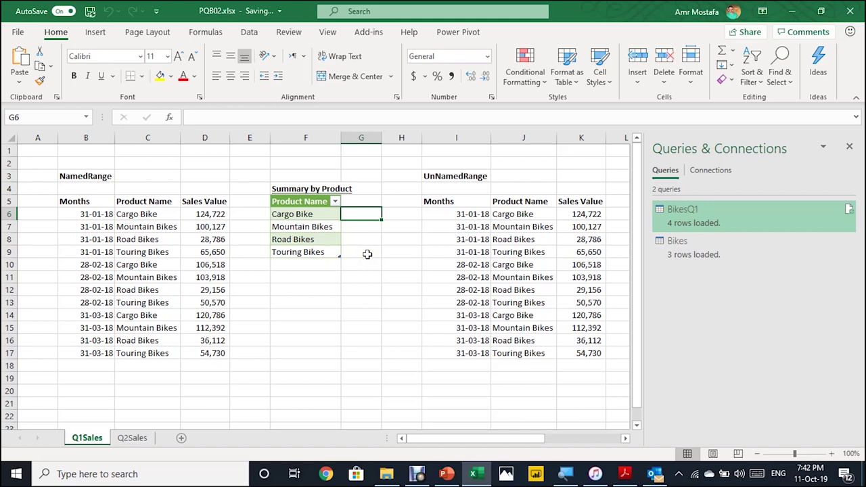
{"action": "key", "text": "Up"}
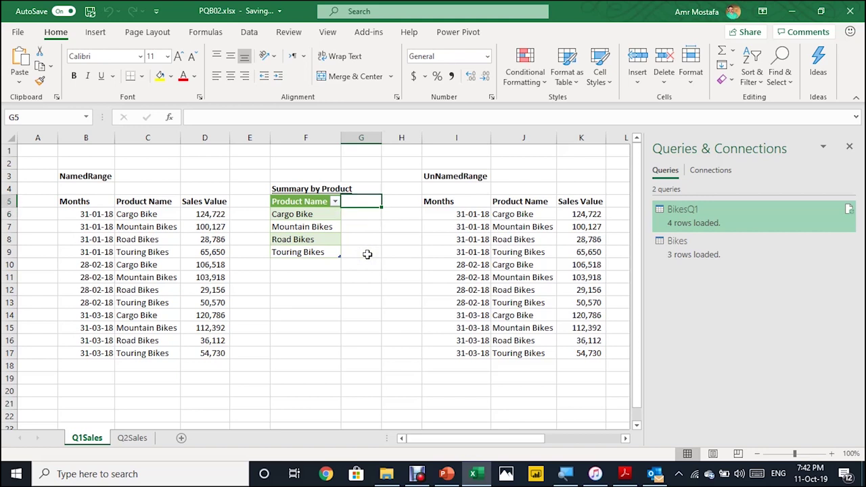
{"action": "type", "text": "Sales"}
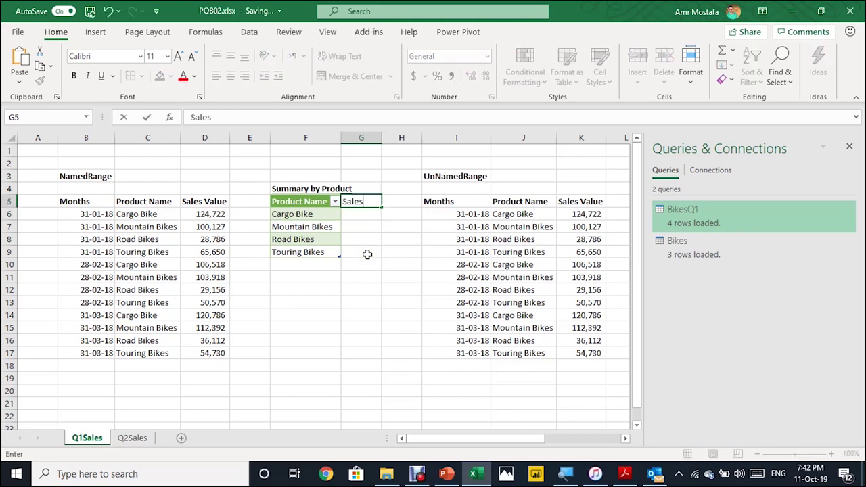
{"action": "key", "text": "Return"}
Start a SUMIFS formula in cell G6 with sum range D6:D17 and criteria range C6:C17
{"action": "type", "text": "=sumifs"}
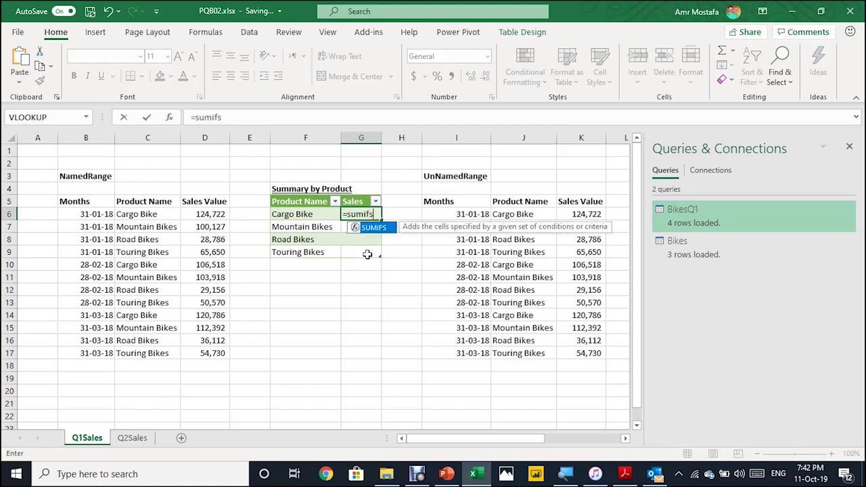
{"action": "key", "text": "Tab"}
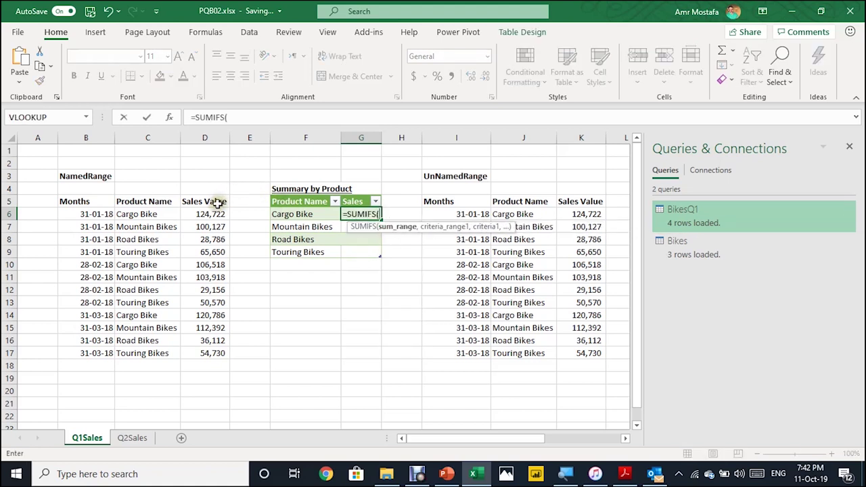
{"action": "left_click_drag", "start_coordinate": [210, 214], "coordinate": [192, 363]}
{"action": "type", "text": ","}
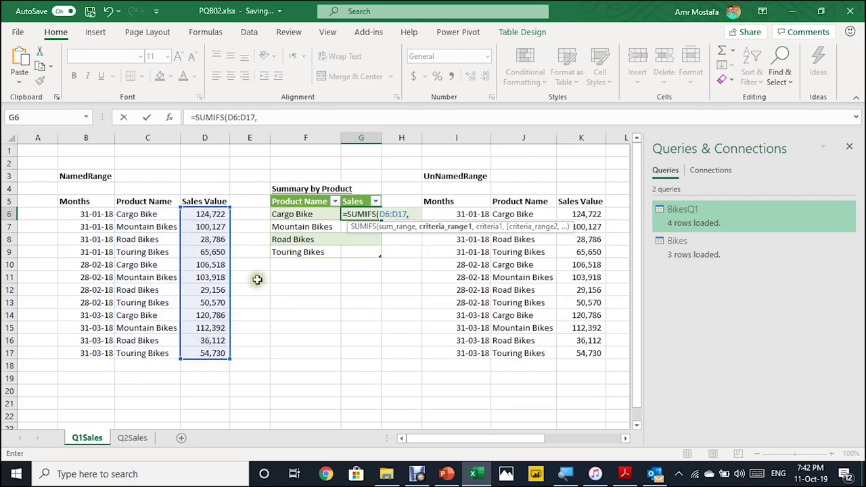
{"action": "left_click_drag", "start_coordinate": [155, 211], "coordinate": [136, 349]}
Make the SUMIFS ranges absolute as $D$6:$D$17 and $C$6:$C$17, and complete the G6 formula with criterion [@[Product Name]]
{"action": "left_click_drag", "start_coordinate": [229, 117], "coordinate": [287, 117]}
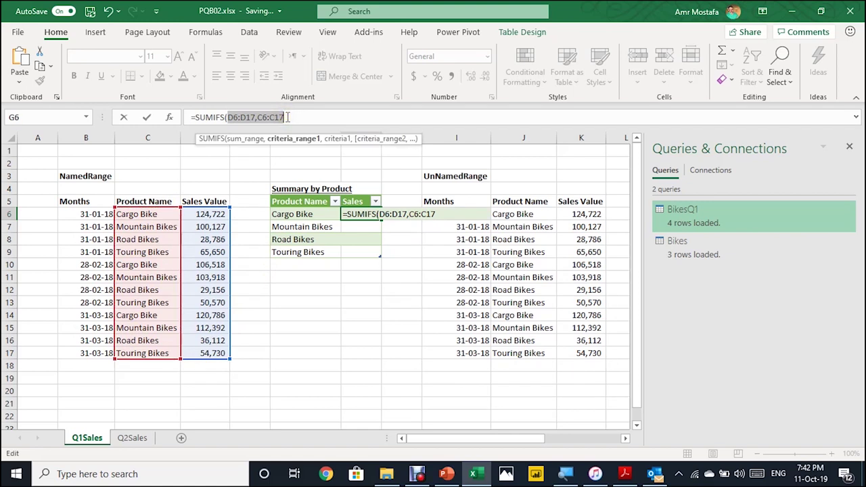
{"action": "key", "text": "F4"}
{"action": "left_click", "coordinate": [341, 113]}
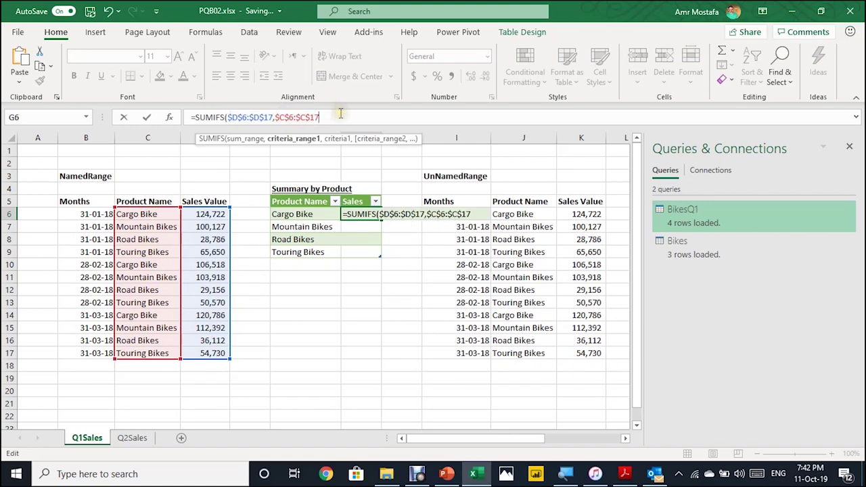
{"action": "type", "text": ","}
{"action": "left_click", "coordinate": [291, 216]}
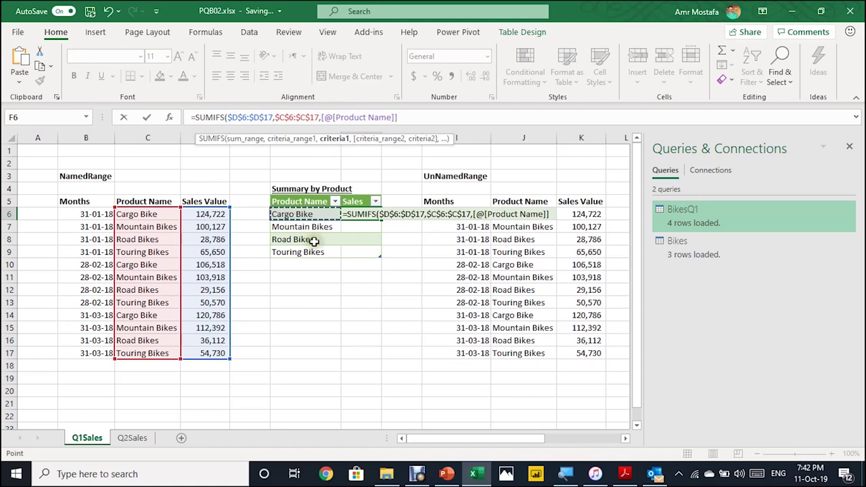
{"action": "type", "text": ")"}
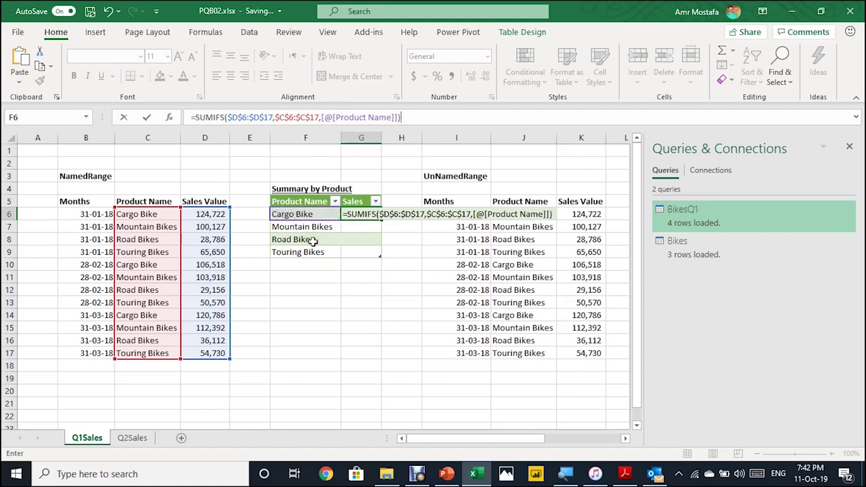
{"action": "key", "text": "Return"}
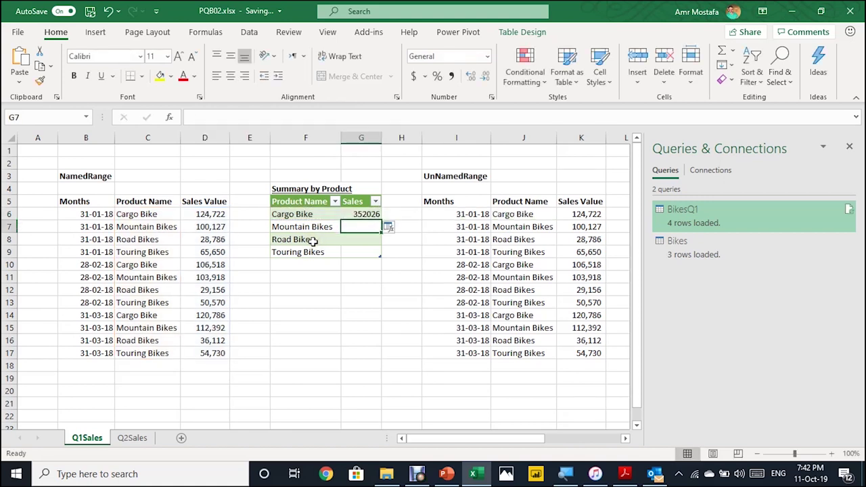
Format cell G6 as dollar Accounting and fill its formula down to G9 for the remaining products
{"action": "left_click", "coordinate": [367, 212]}
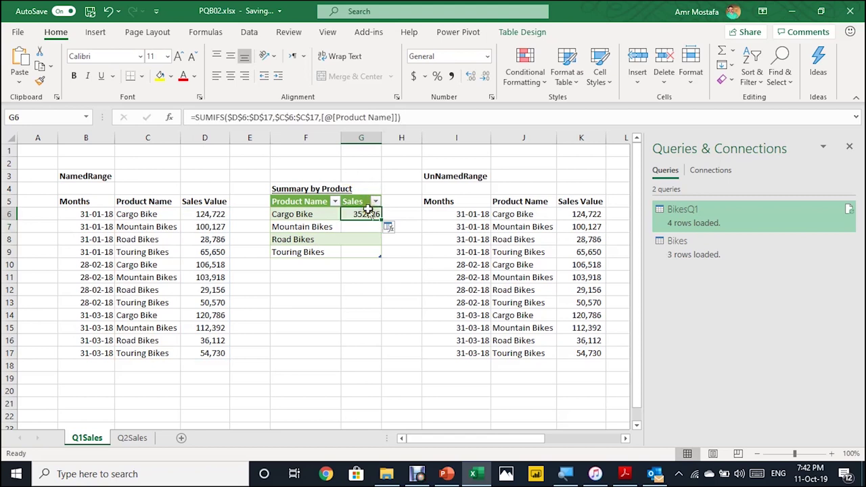
{"action": "left_click", "coordinate": [416, 77]}
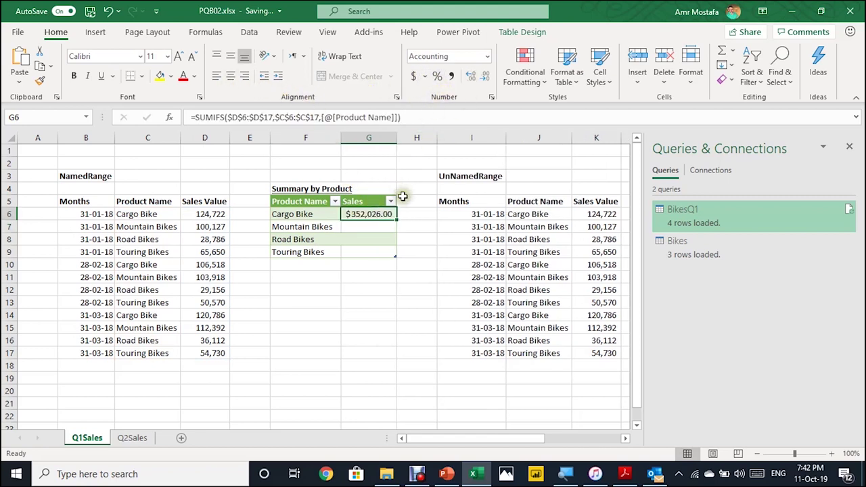
{"action": "left_click_drag", "start_coordinate": [398, 222], "coordinate": [390, 265]}
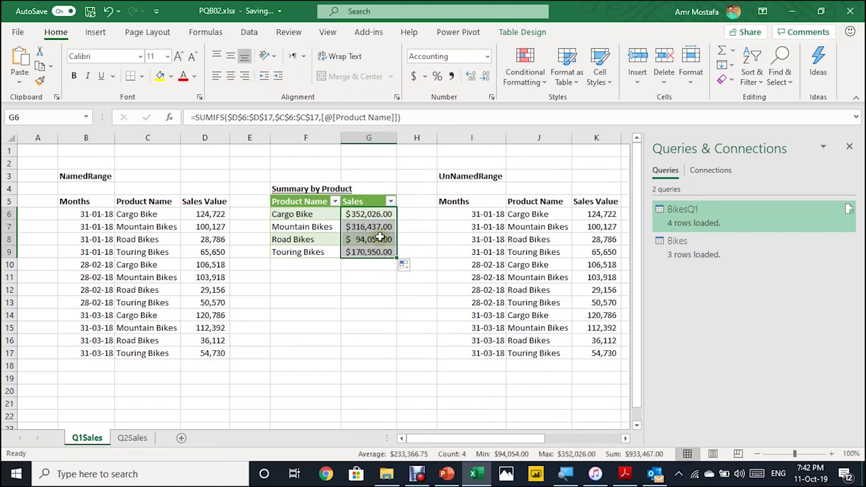
{"action": "left_click", "coordinate": [380, 237]}
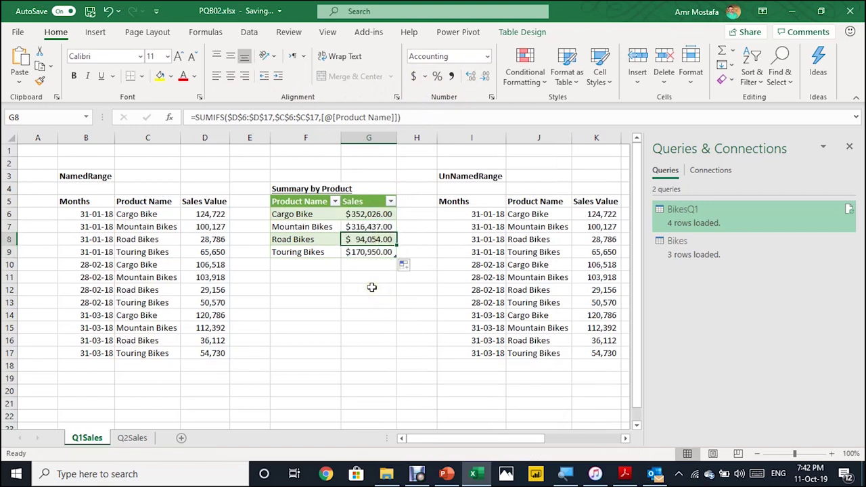
Add a Sales column to the monthly summary table by entering the header in cell R5
{"action": "key", "text": "Up"}
{"action": "key", "text": "Up"}
{"action": "key", "text": "Right"}
{"action": "key", "text": "Right"}
{"action": "key", "text": "Right"}
{"action": "key", "text": "Right"}
{"action": "key", "text": "Right"}
{"action": "key", "text": "Right"}
{"action": "key", "text": "Right"}
{"action": "key", "text": "Right"}
{"action": "key", "text": "Right"}
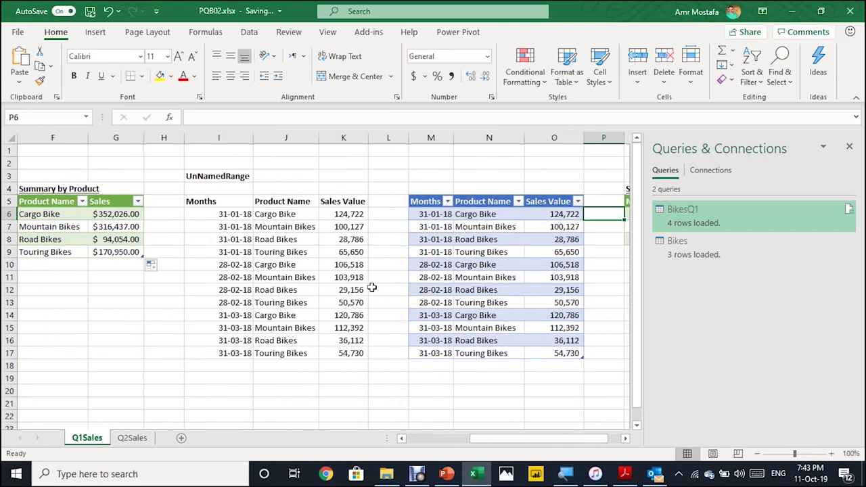
{"action": "key", "text": "Right"}
{"action": "key", "text": "Right"}
{"action": "key", "text": "Up"}
{"action": "type", "text": "S"}
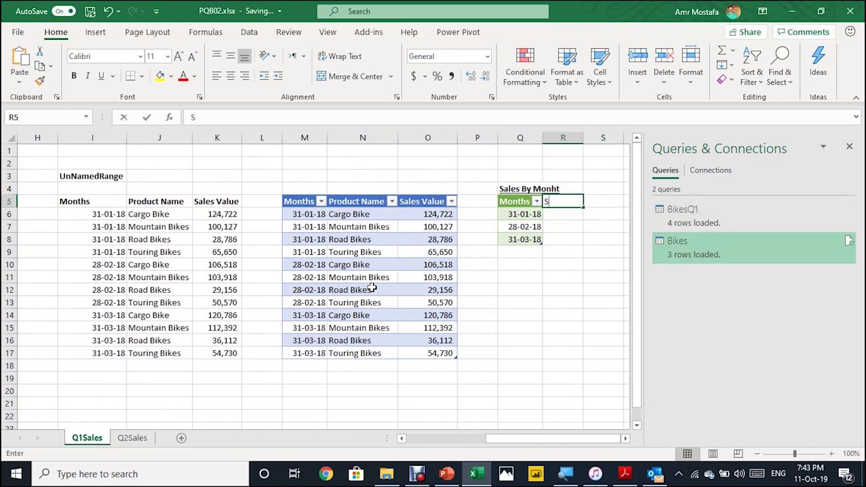
{"action": "type", "text": "les"}
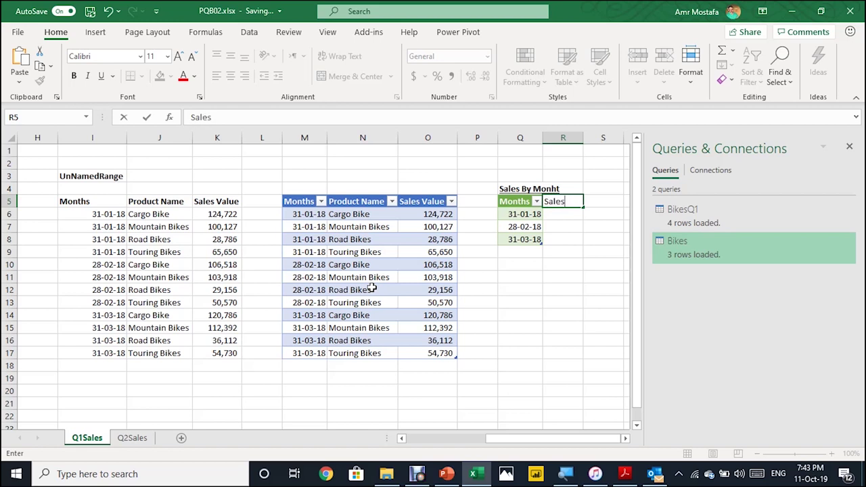
{"action": "key", "text": "Return"}
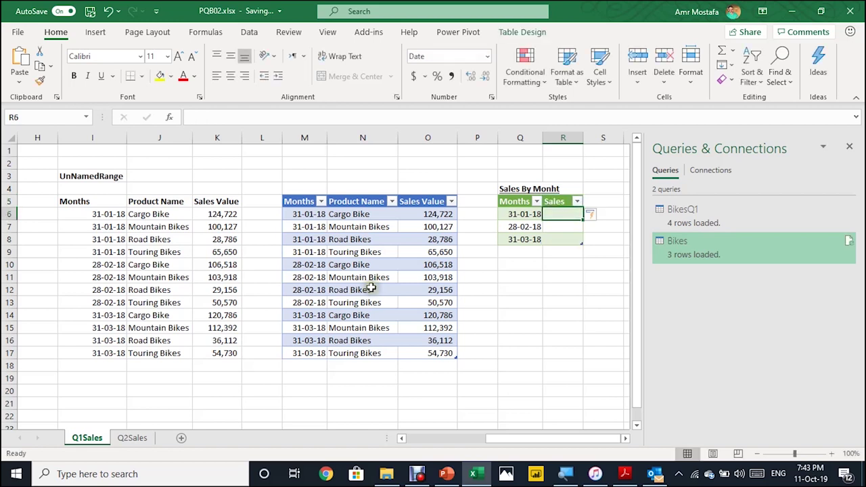
{"action": "type", "text": "=SUMIFS("}
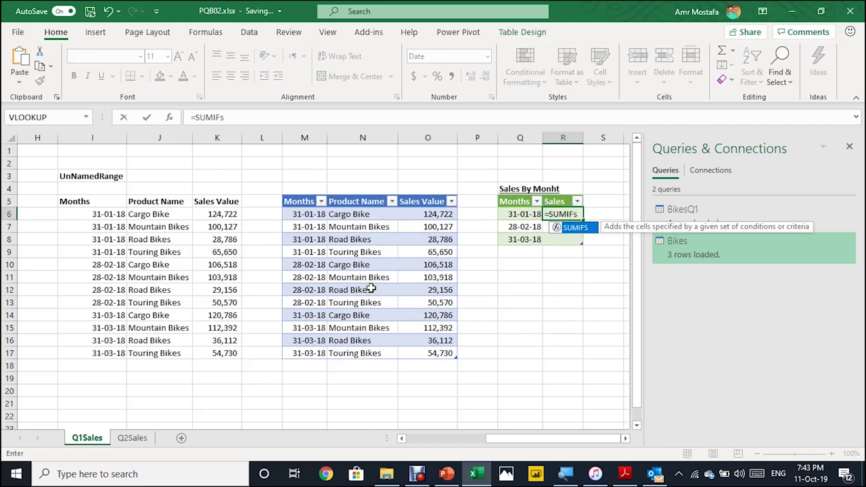
{"action": "left_click", "coordinate": [438, 195]}
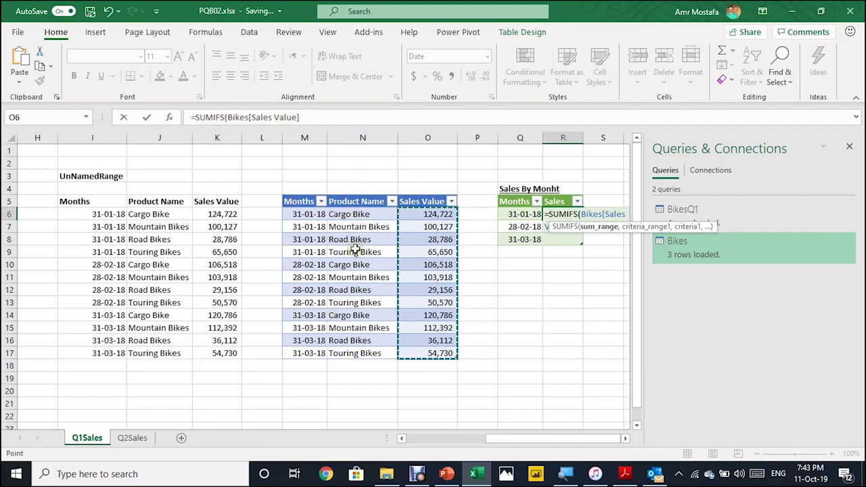
{"action": "type", "text": ","}
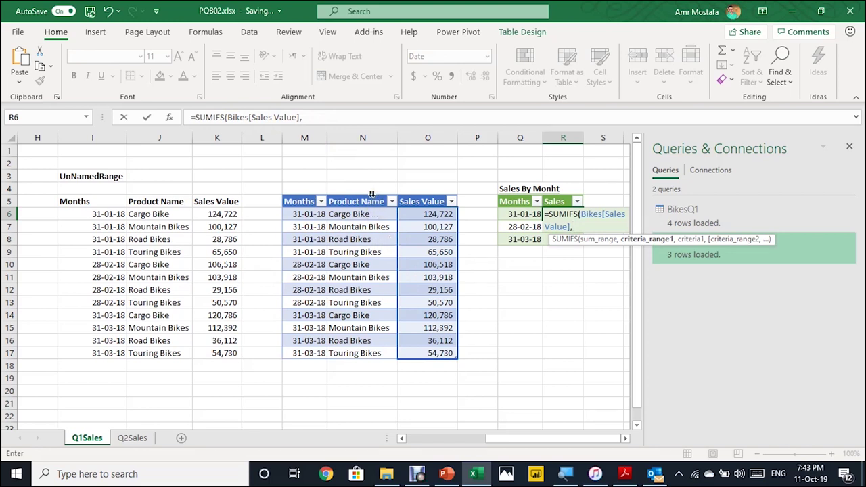
{"action": "left_click", "coordinate": [304, 190]}
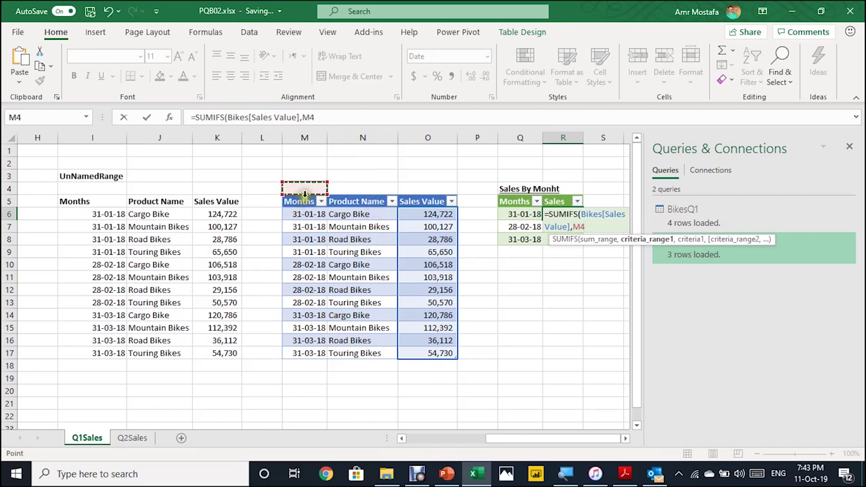
{"action": "left_click", "coordinate": [304, 196]}
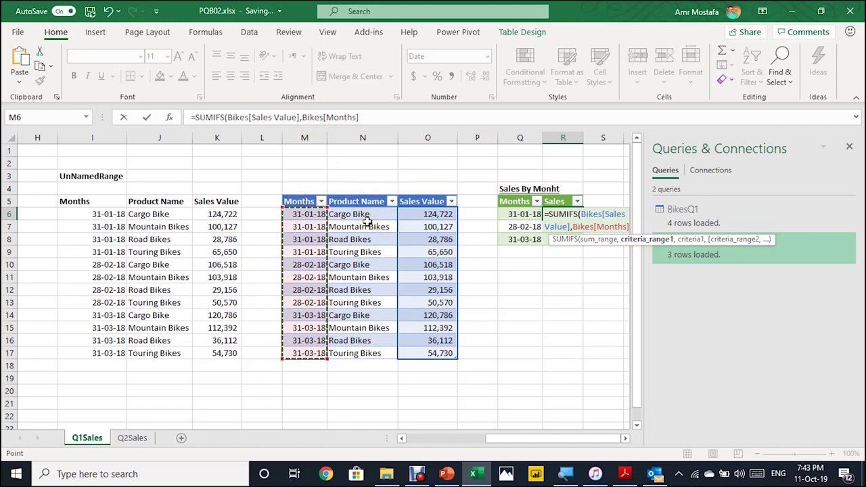
{"action": "type", "text": ","}
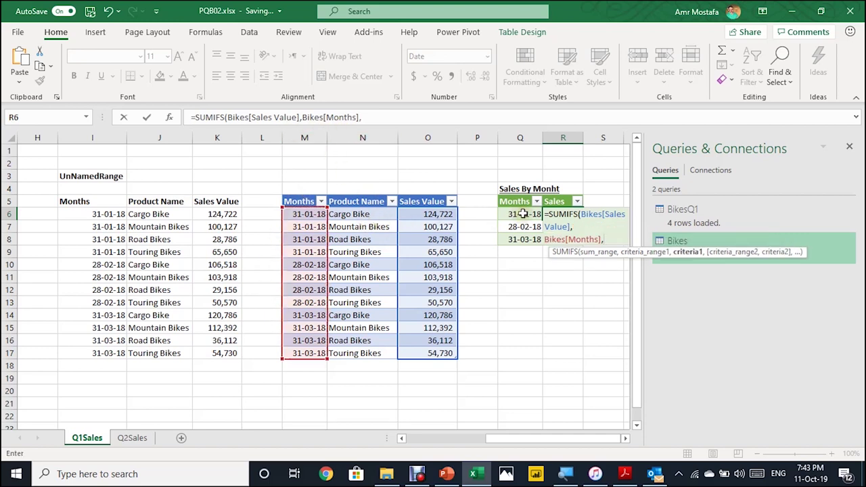
{"action": "left_click", "coordinate": [523, 213]}
{"action": "key", "text": "Return"}
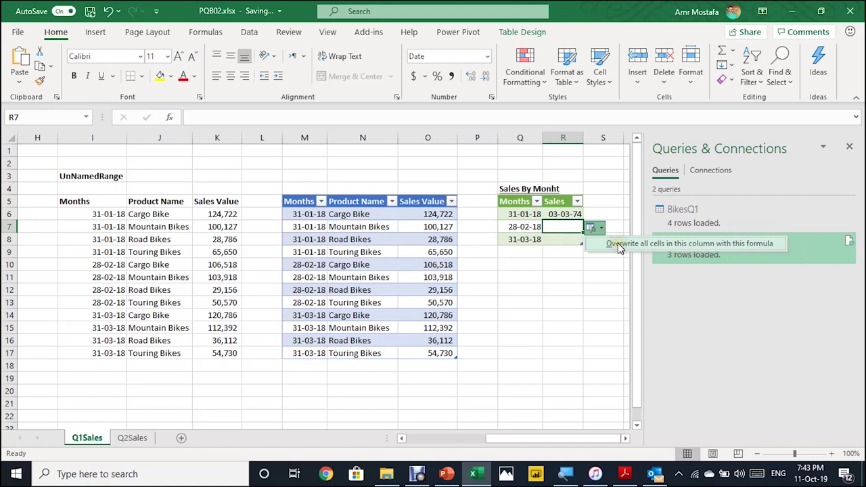
Apply the SUMIFS formula to the whole monthly Sales column and select cells R6:R8
{"action": "left_click", "coordinate": [613, 243]}
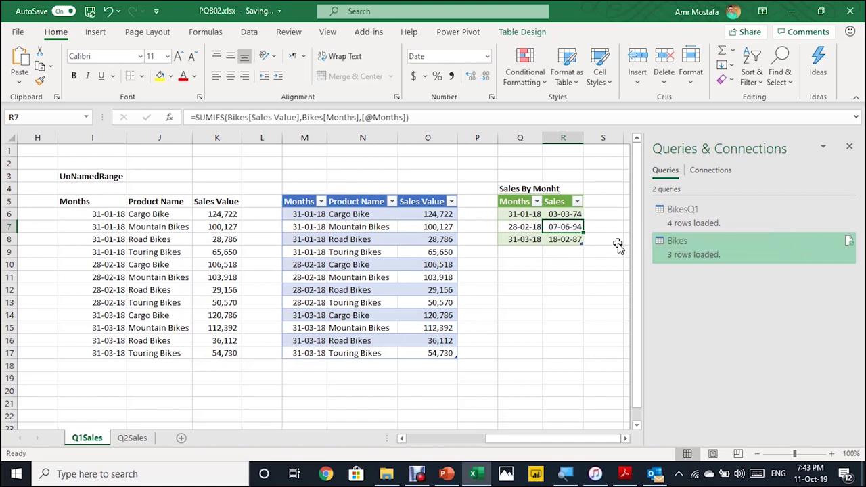
{"action": "left_click", "coordinate": [625, 438]}
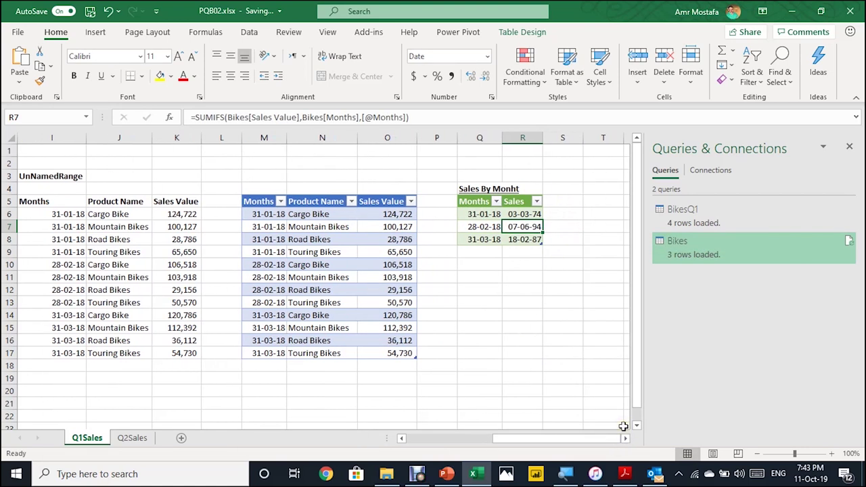
{"action": "left_click_drag", "start_coordinate": [525, 214], "coordinate": [523, 237]}
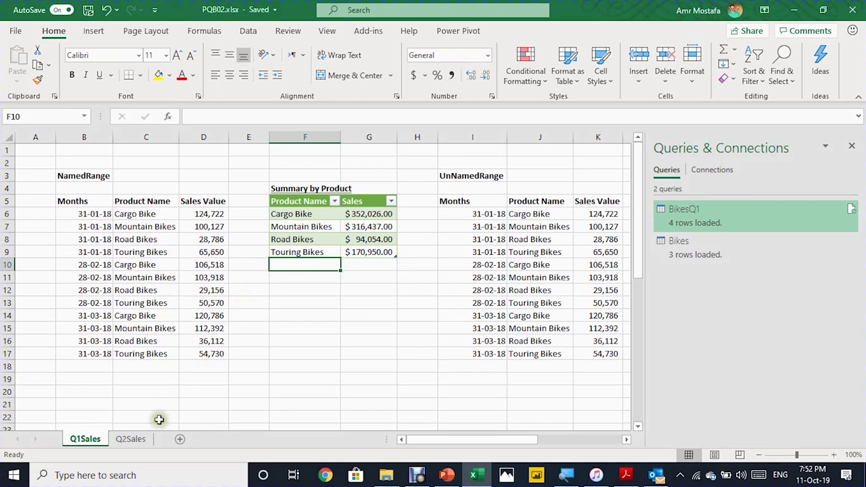
Copy the data in B3:D17 of the Q2Sales sheet and paste it below the NamedRange data on Q1Sales at cell B18
{"action": "left_click", "coordinate": [131, 440]}
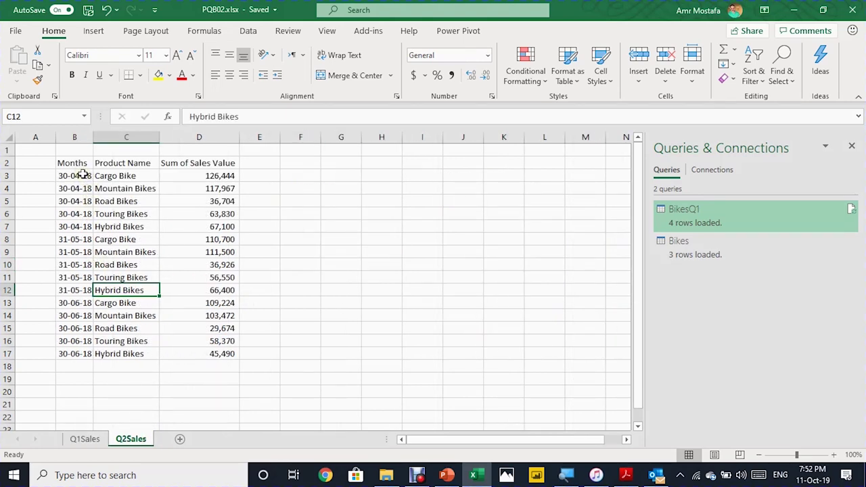
{"action": "left_click_drag", "start_coordinate": [81, 174], "coordinate": [200, 356]}
{"action": "key", "text": "ctrl+c"}
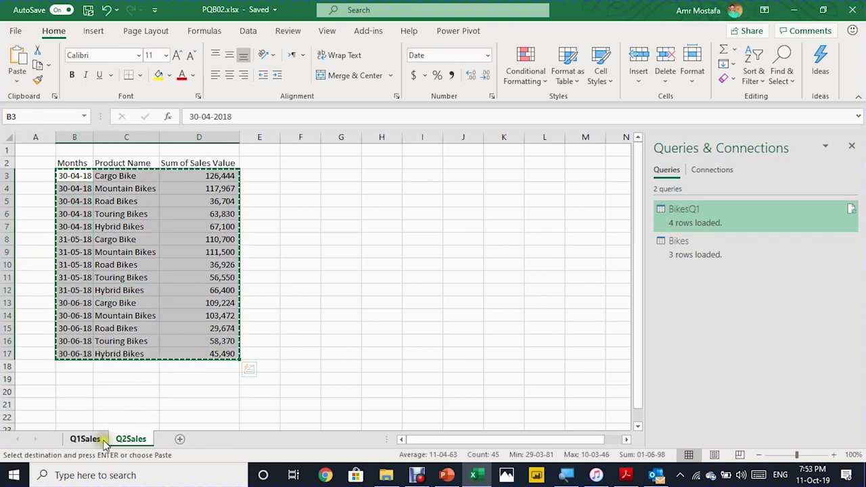
{"action": "left_click", "coordinate": [86, 439]}
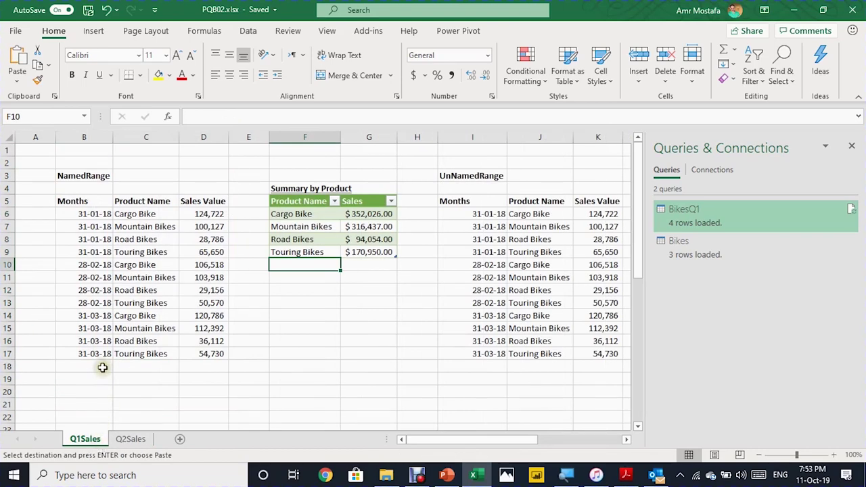
{"action": "left_click", "coordinate": [102, 368]}
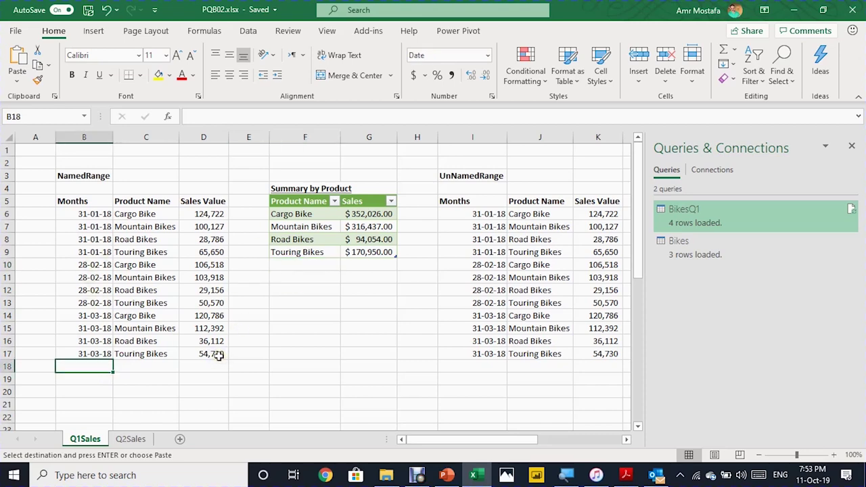
{"action": "key", "text": "ctrl+v"}
{"action": "scroll", "coordinate": [219, 357], "scroll_direction": "down", "scroll_amount": 4}
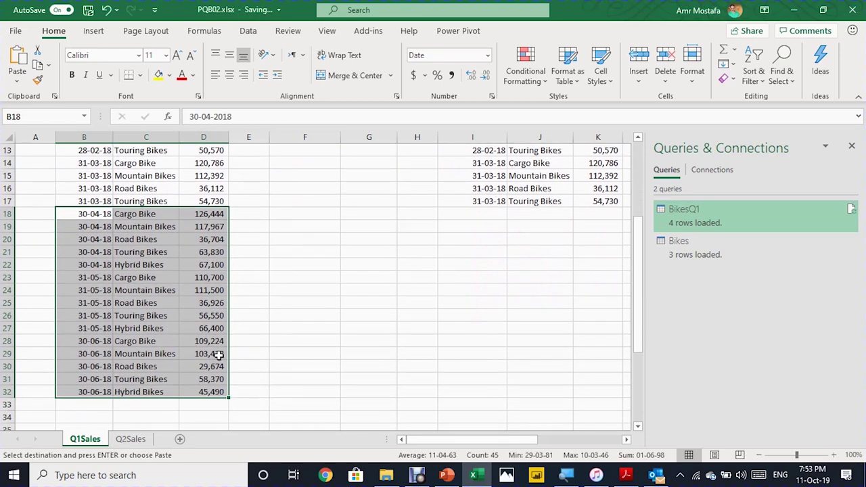
{"action": "scroll", "coordinate": [219, 356], "scroll_direction": "up", "scroll_amount": 4}
Refresh the Summary by Product table and the BikesQ1 query, and check the product list for the added data
{"action": "left_click", "coordinate": [305, 228]}
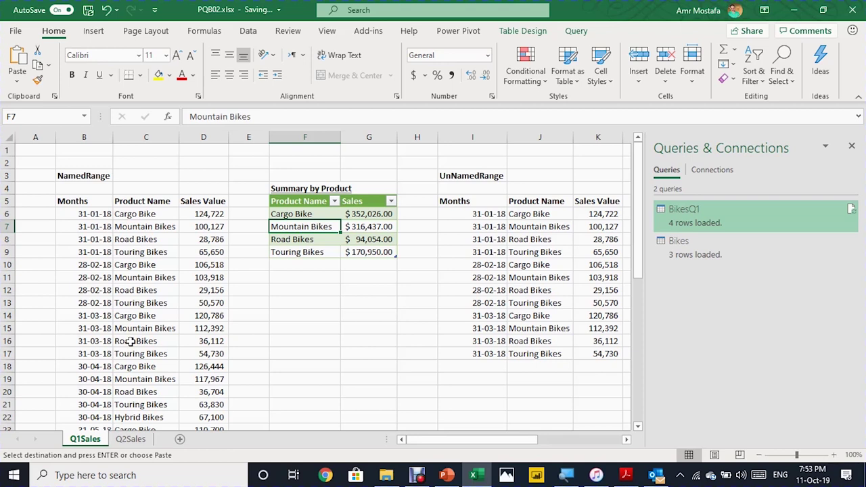
{"action": "right_click", "coordinate": [334, 226]}
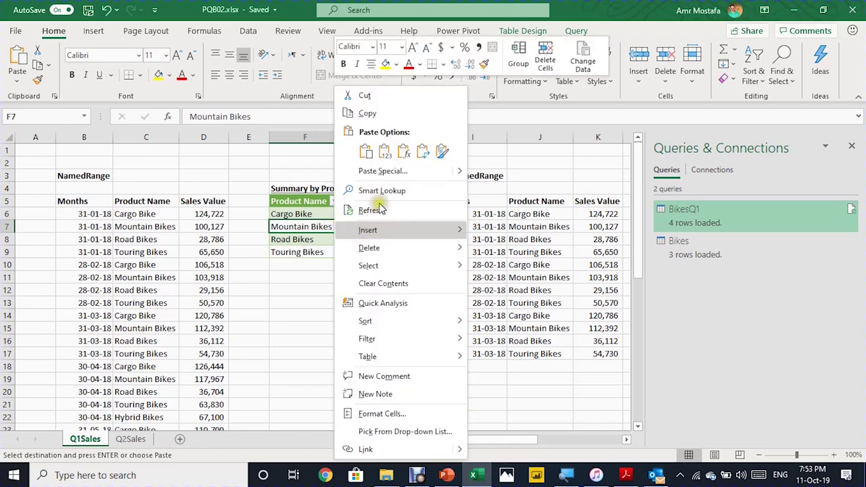
{"action": "left_click", "coordinate": [373, 211]}
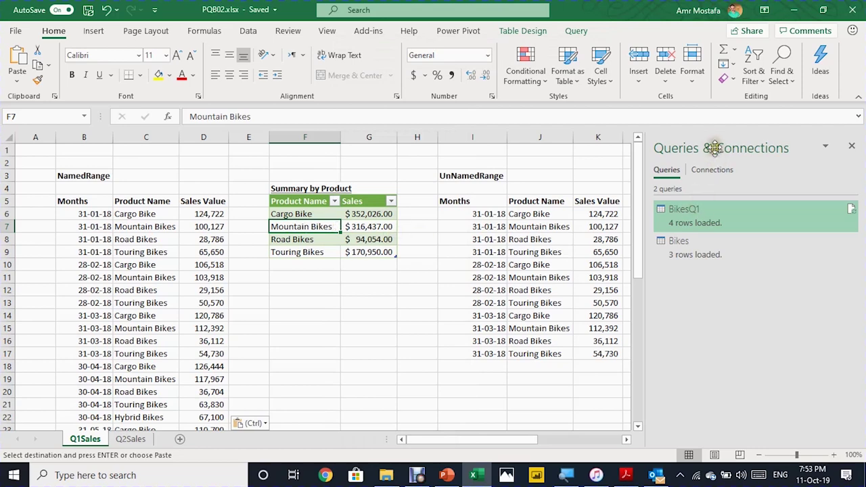
{"action": "left_click", "coordinate": [851, 209]}
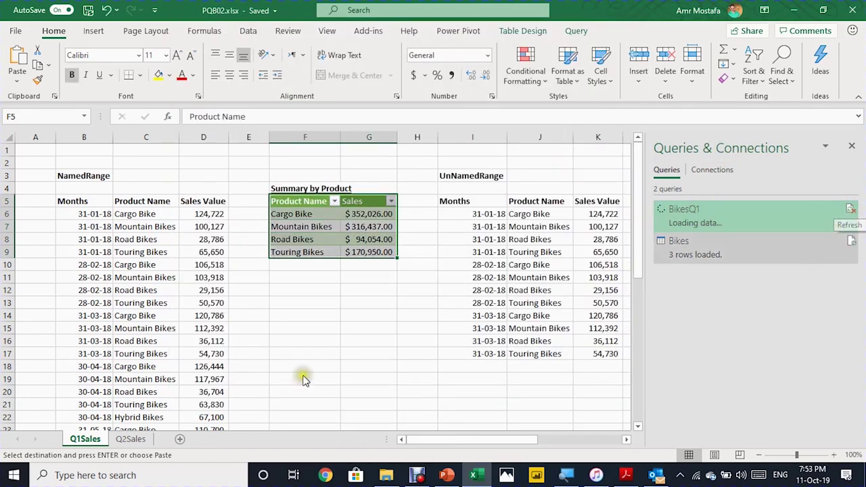
{"action": "left_click", "coordinate": [342, 239]}
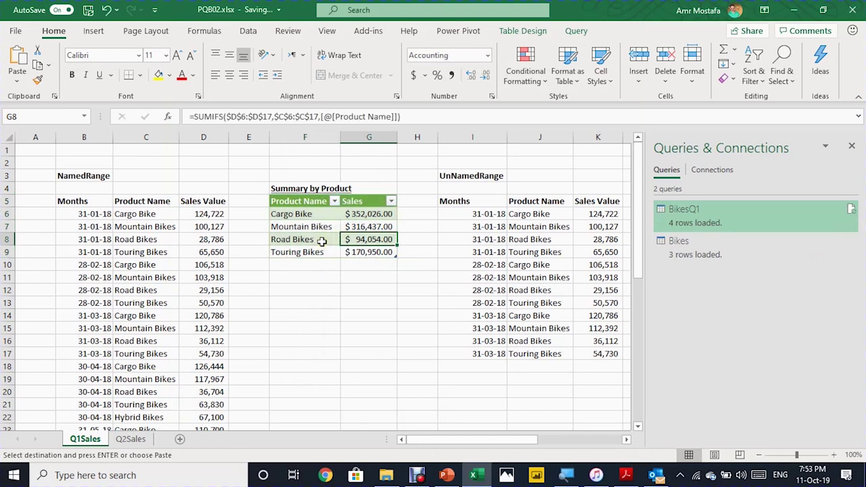
Select the named range BikesQ1 on the Q1Sales sheet and check which rows of the NamedRange data it covers
{"action": "left_click", "coordinate": [186, 228]}
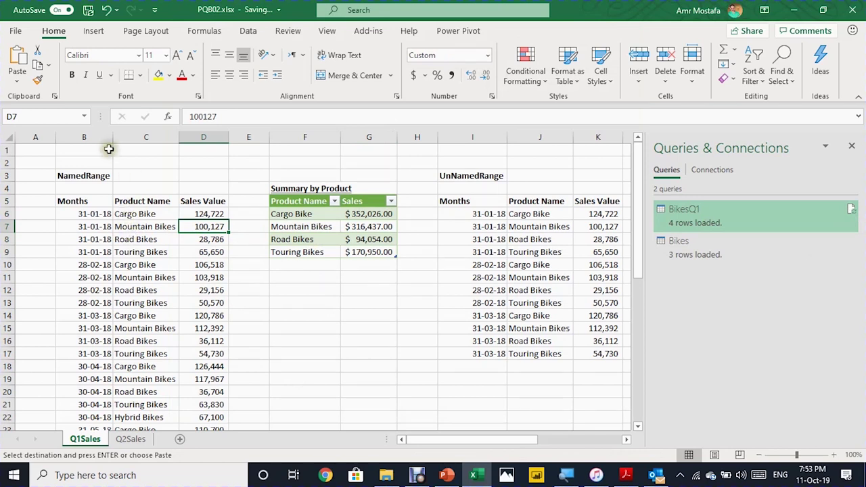
{"action": "left_click", "coordinate": [85, 118]}
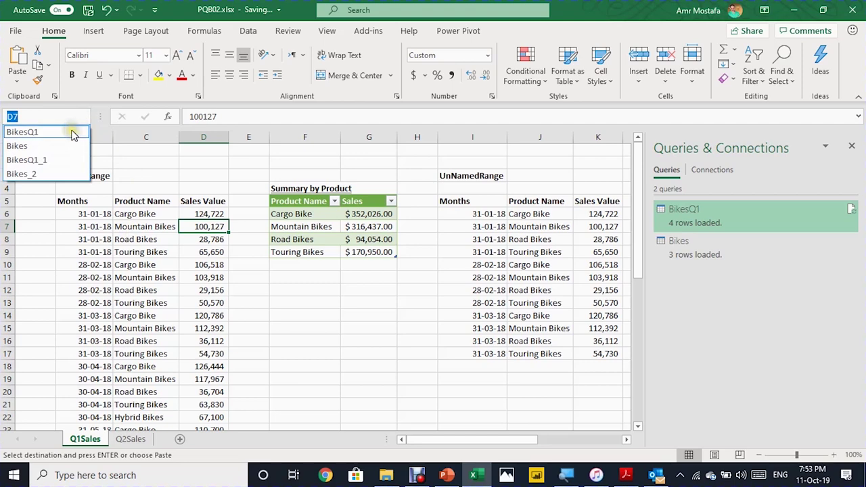
{"action": "left_click", "coordinate": [74, 133]}
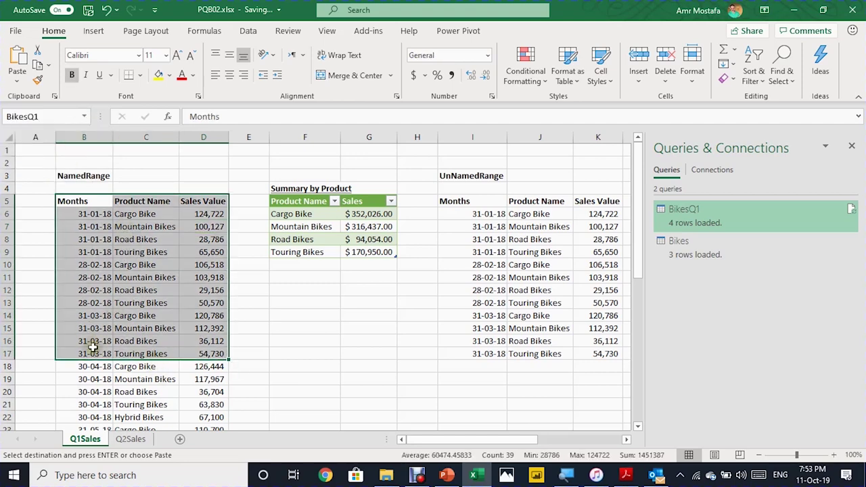
{"action": "scroll", "coordinate": [93, 348], "scroll_direction": "down", "scroll_amount": 3}
{"action": "scroll", "coordinate": [92, 348], "scroll_direction": "down", "scroll_amount": 2}
{"action": "scroll", "coordinate": [92, 346], "scroll_direction": "up", "scroll_amount": 3}
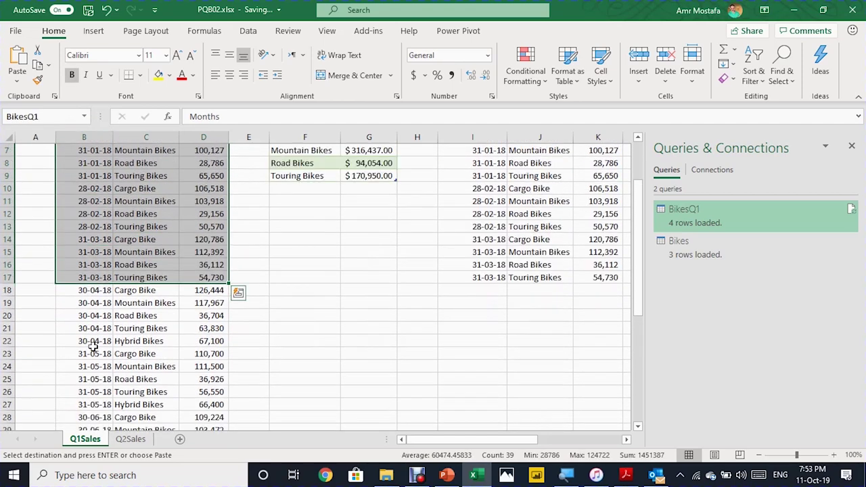
{"action": "scroll", "coordinate": [92, 346], "scroll_direction": "up", "scroll_amount": 2}
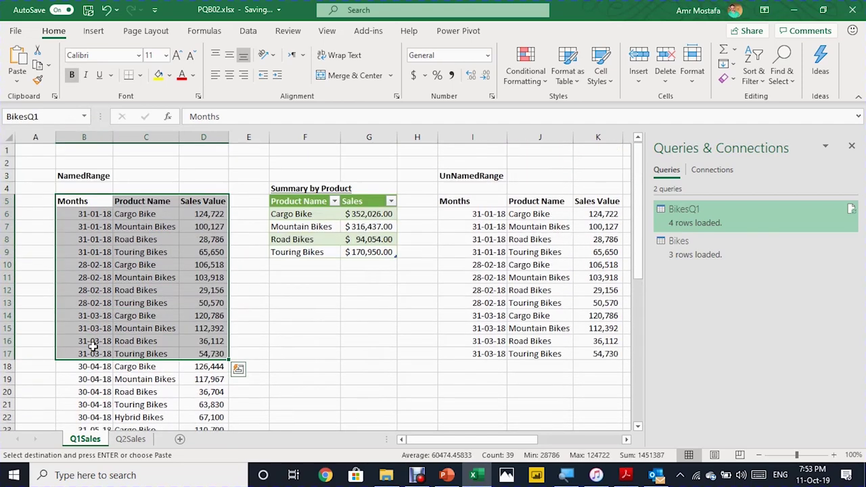
Inspect the SUMIFS formulas in G9 and G6 of Summary by Product and compare their ranges with the extended NamedRange data
{"action": "left_click", "coordinate": [366, 252]}
{"action": "left_click", "coordinate": [406, 116]}
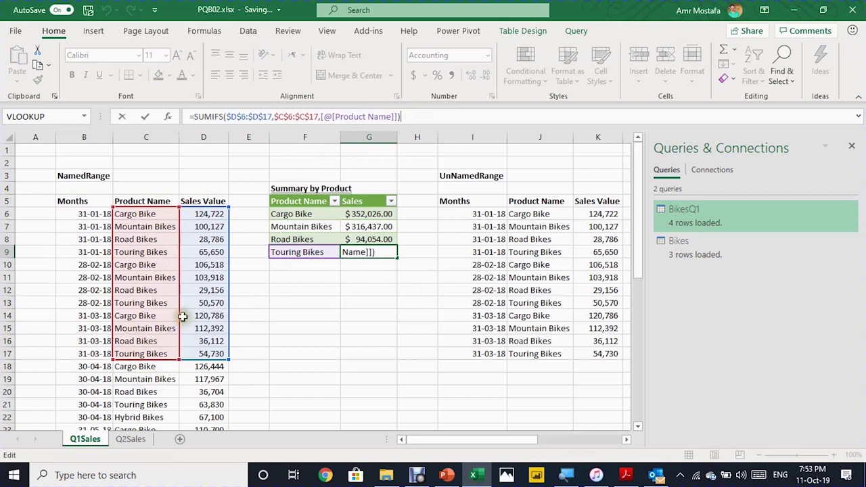
{"action": "key", "text": "Escape"}
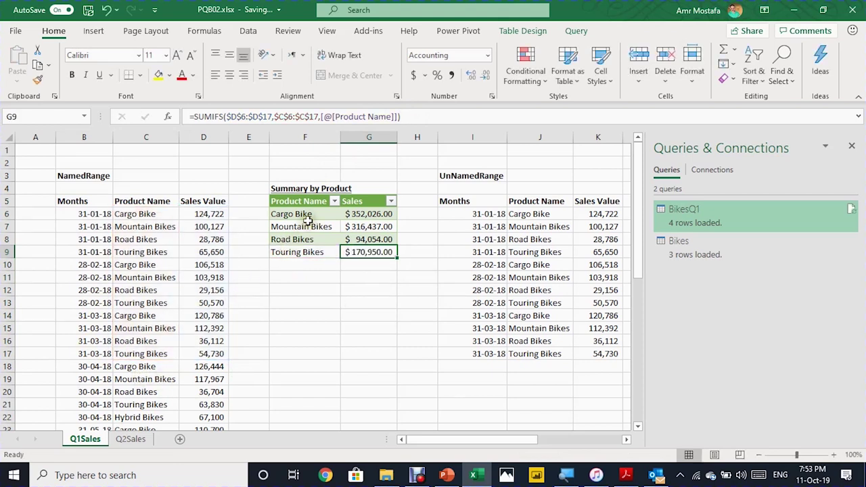
{"action": "left_click", "coordinate": [303, 227]}
{"action": "left_click", "coordinate": [201, 265]}
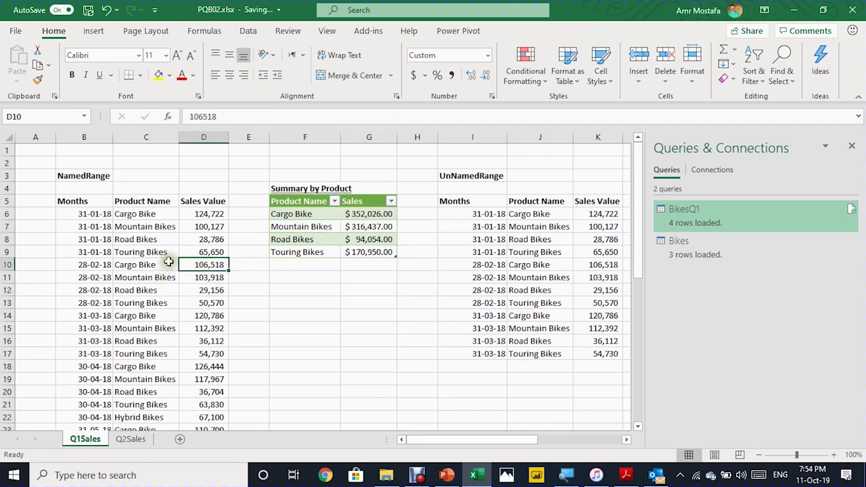
{"action": "scroll", "coordinate": [163, 271], "scroll_direction": "down", "scroll_amount": 6}
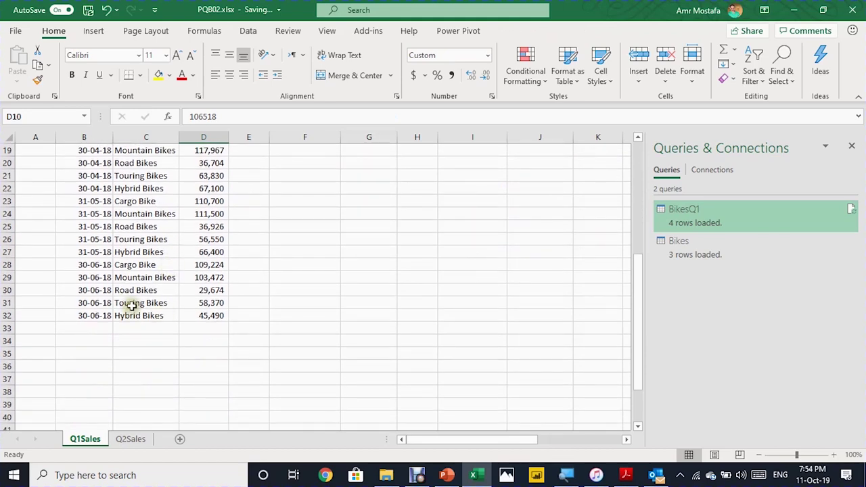
{"action": "scroll", "coordinate": [131, 305], "scroll_direction": "up", "scroll_amount": 6}
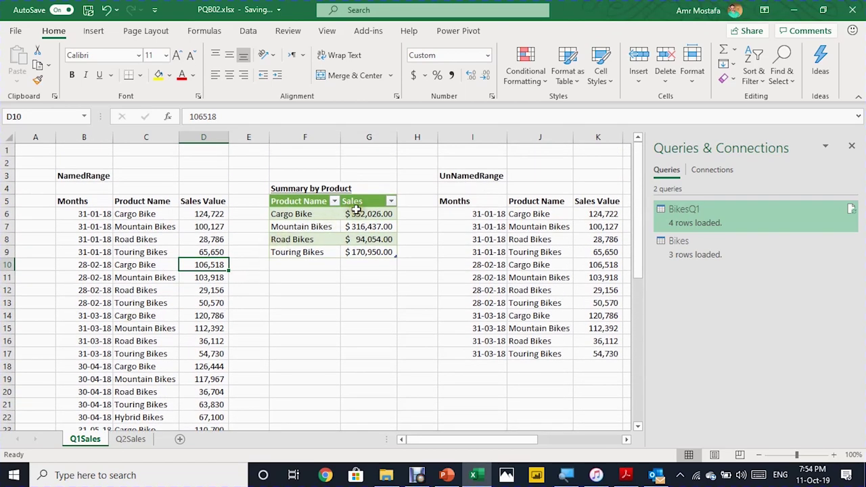
{"action": "left_click", "coordinate": [356, 213]}
{"action": "double_click", "coordinate": [353, 214]}
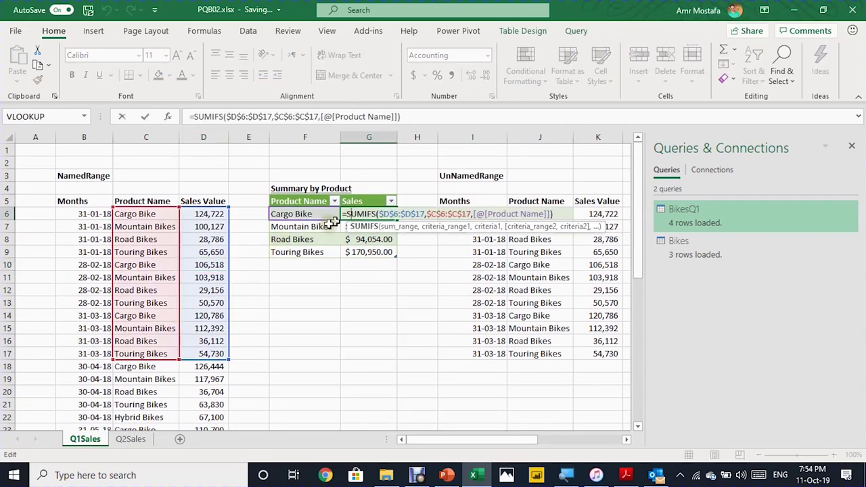
{"action": "key", "text": "Escape"}
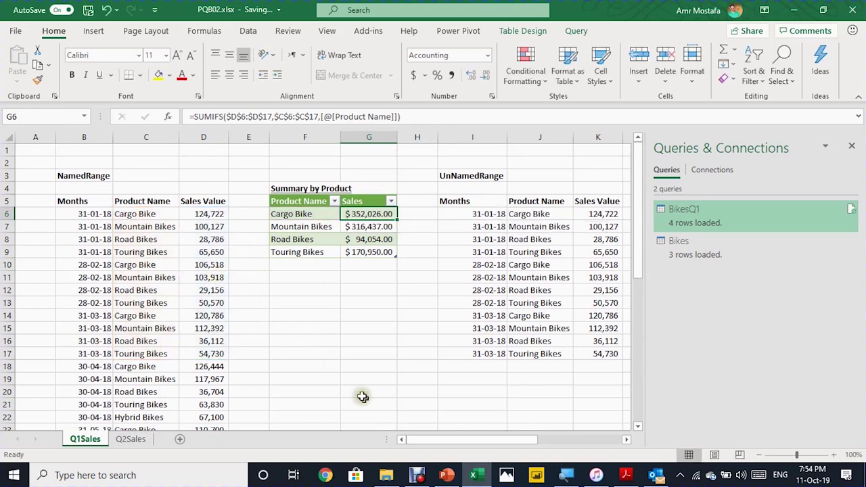
Copy B3:D17 from the Q2Sales sheet and paste it directly below the Bikes table on Q1Sales at cell M18
{"action": "left_click", "coordinate": [139, 440]}
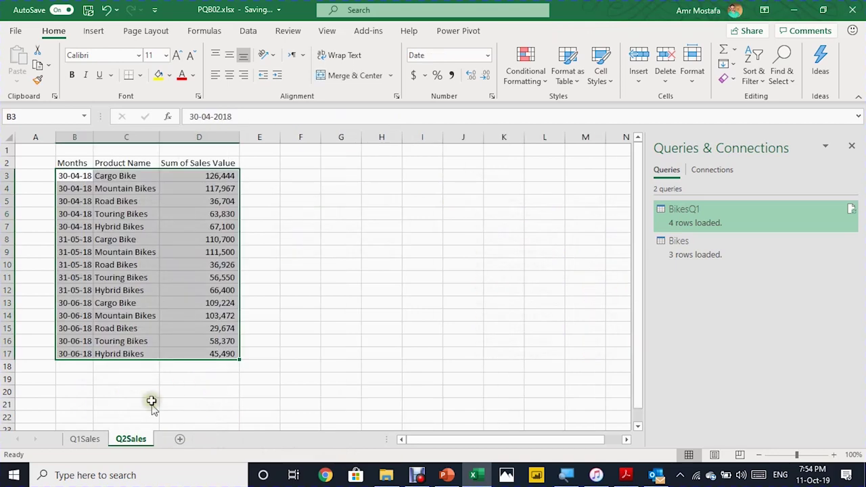
{"action": "key", "text": "ctrl+c"}
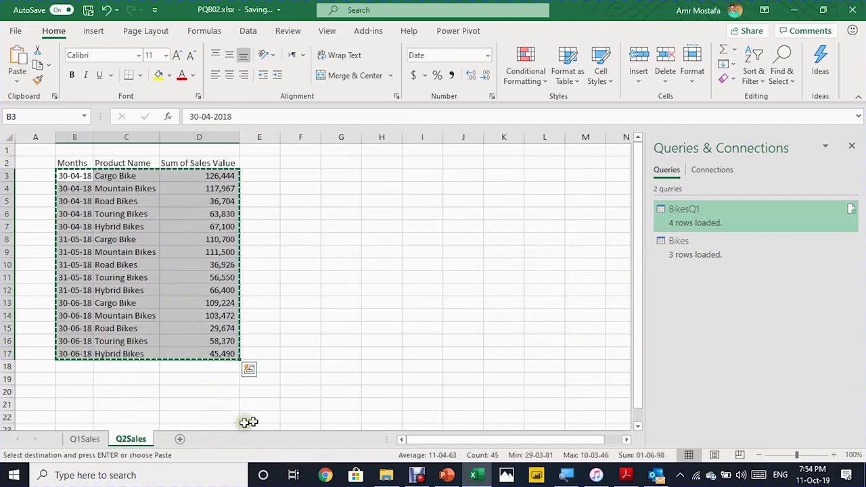
{"action": "left_click", "coordinate": [85, 439]}
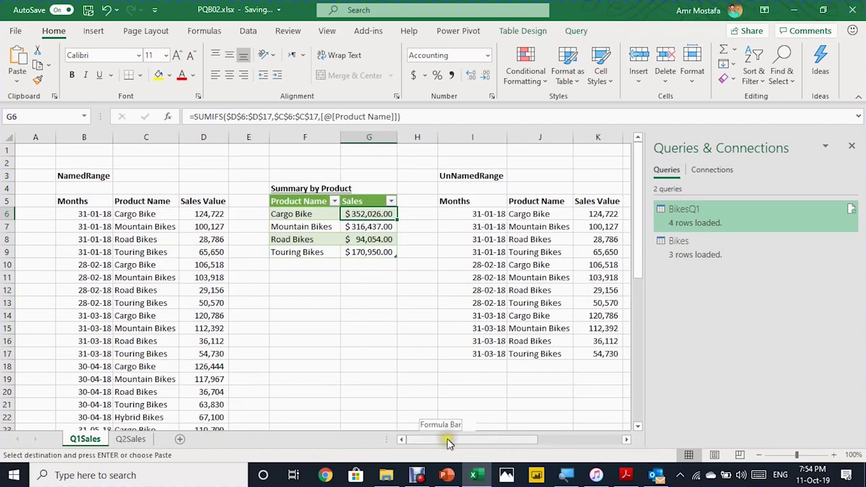
{"action": "left_click_drag", "start_coordinate": [449, 441], "coordinate": [609, 437]}
{"action": "left_click", "coordinate": [298, 366]}
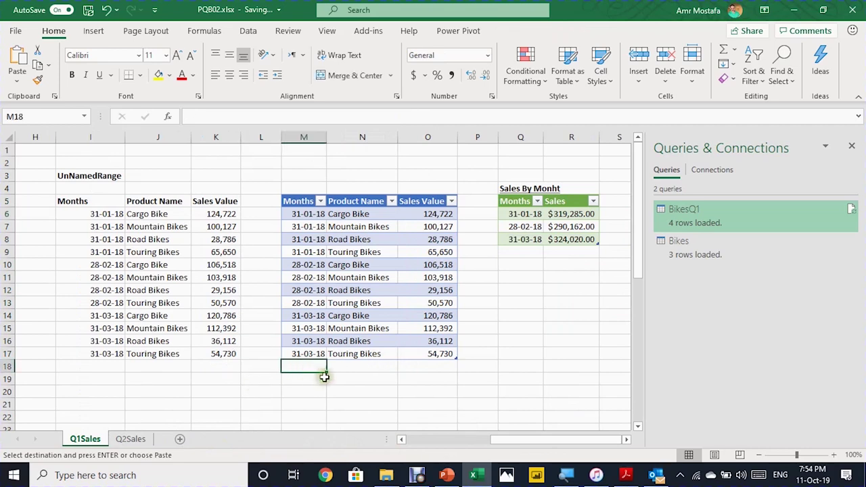
{"action": "key", "text": "Return"}
{"action": "scroll", "coordinate": [357, 354], "scroll_direction": "down", "scroll_amount": 6}
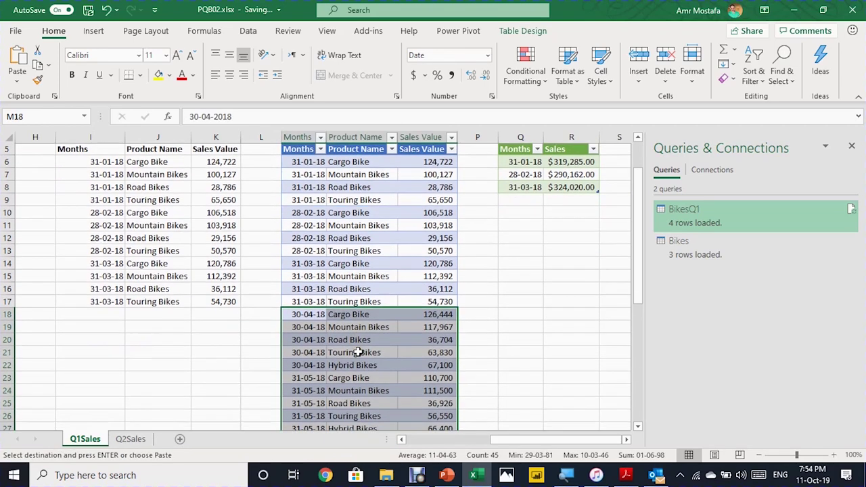
{"action": "scroll", "coordinate": [358, 351], "scroll_direction": "up", "scroll_amount": 6}
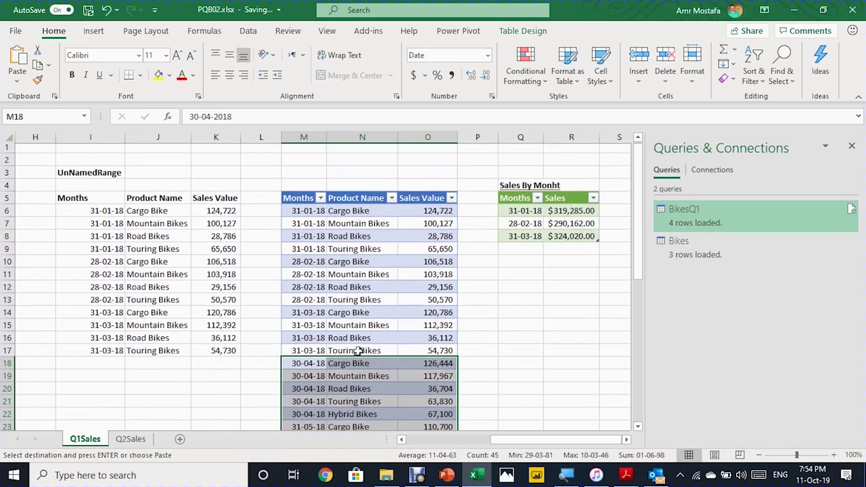
Refresh the Bikes query and check the month list and Sales values in the monthly summary table
{"action": "left_click", "coordinate": [408, 308]}
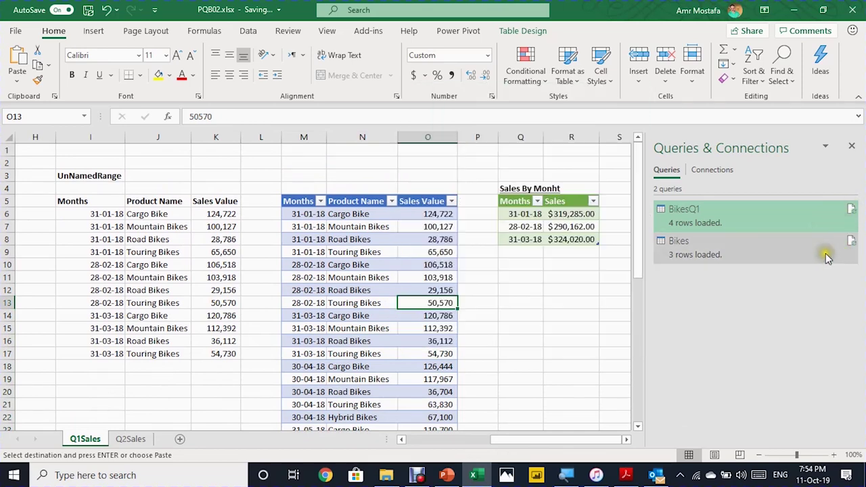
{"action": "left_click", "coordinate": [851, 243]}
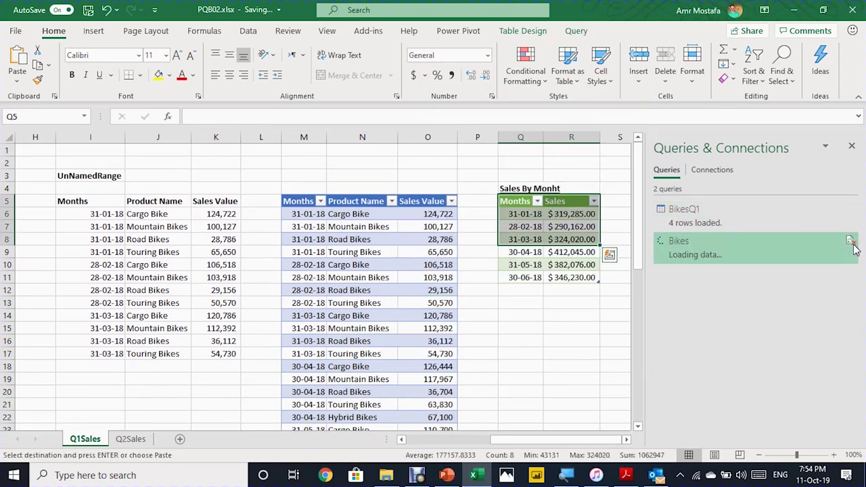
{"action": "left_click_drag", "start_coordinate": [514, 215], "coordinate": [518, 276]}
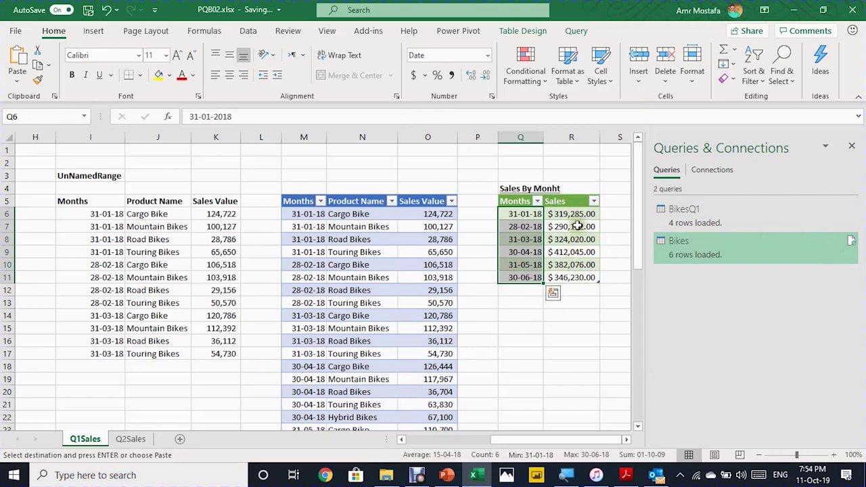
{"action": "left_click_drag", "start_coordinate": [575, 214], "coordinate": [580, 251]}
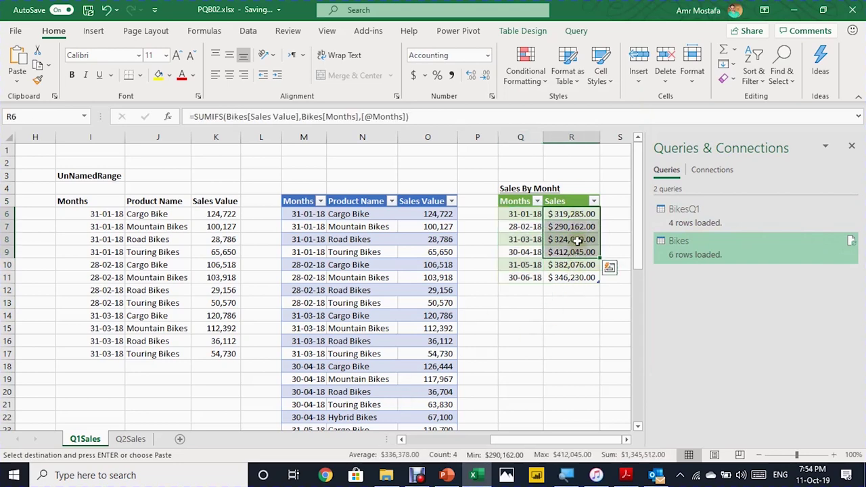
Inspect the SUMIFS formula in R6 and check how far its Bikes column references extend, leaving the formula as it is
{"action": "double_click", "coordinate": [574, 213]}
{"action": "scroll", "coordinate": [386, 274], "scroll_direction": "down", "scroll_amount": 10}
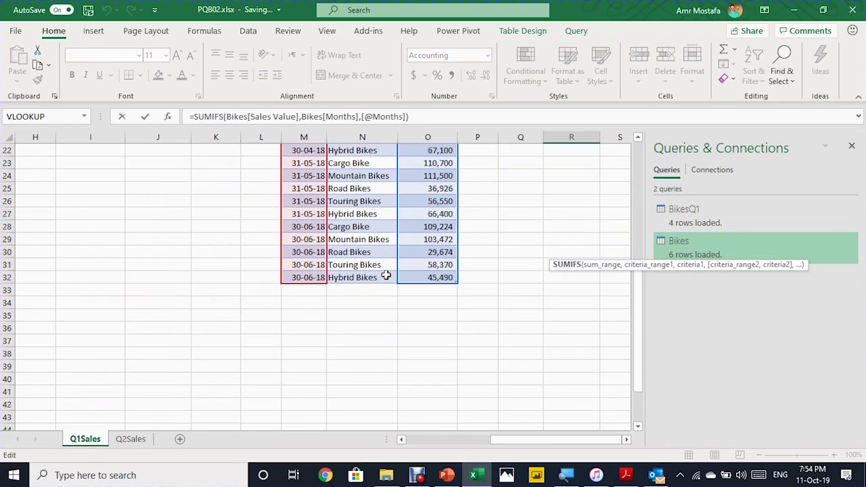
{"action": "scroll", "coordinate": [387, 275], "scroll_direction": "up", "scroll_amount": 10}
{"action": "scroll", "coordinate": [387, 271], "scroll_direction": "up", "scroll_amount": 1}
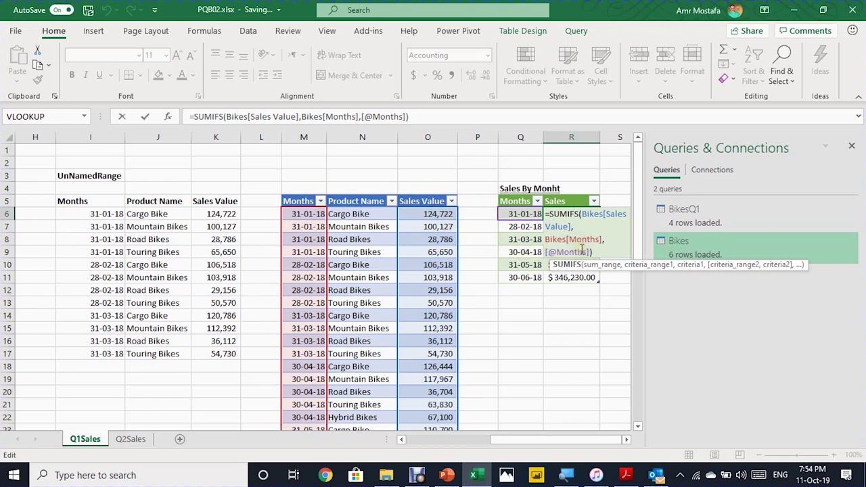
{"action": "key", "text": "ctrl+Return"}
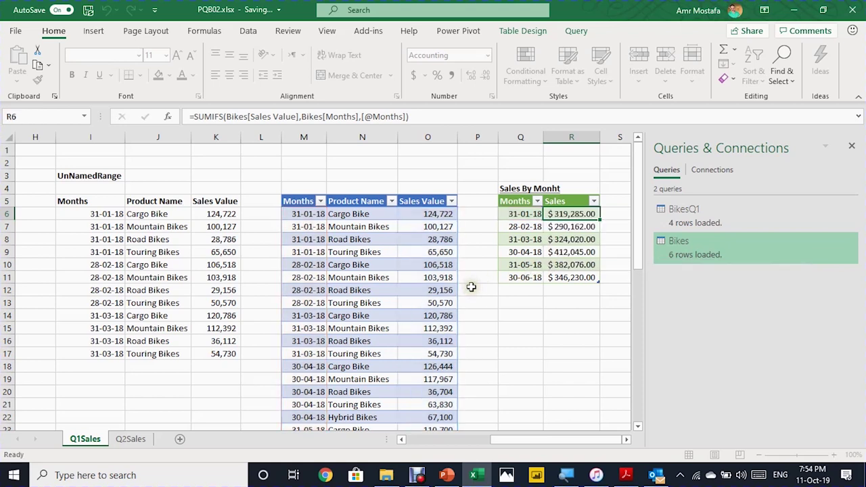